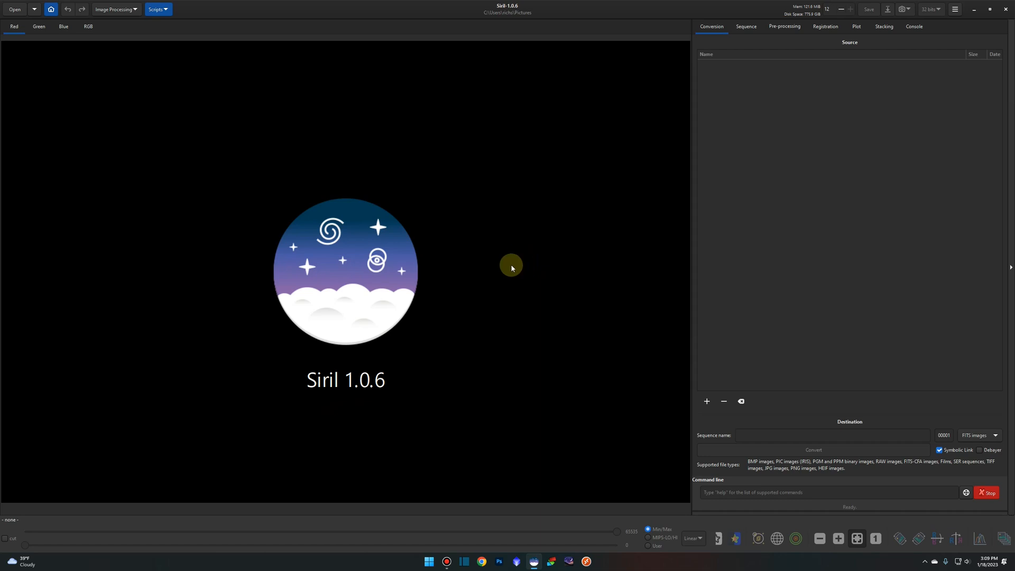
pyautogui.click(165, 11)
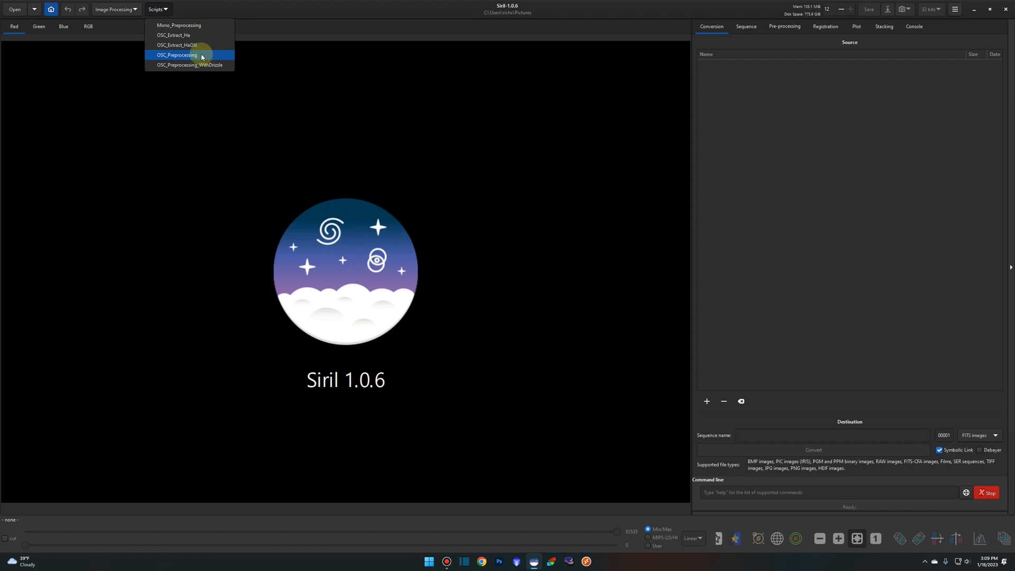
pyautogui.click(317, 72)
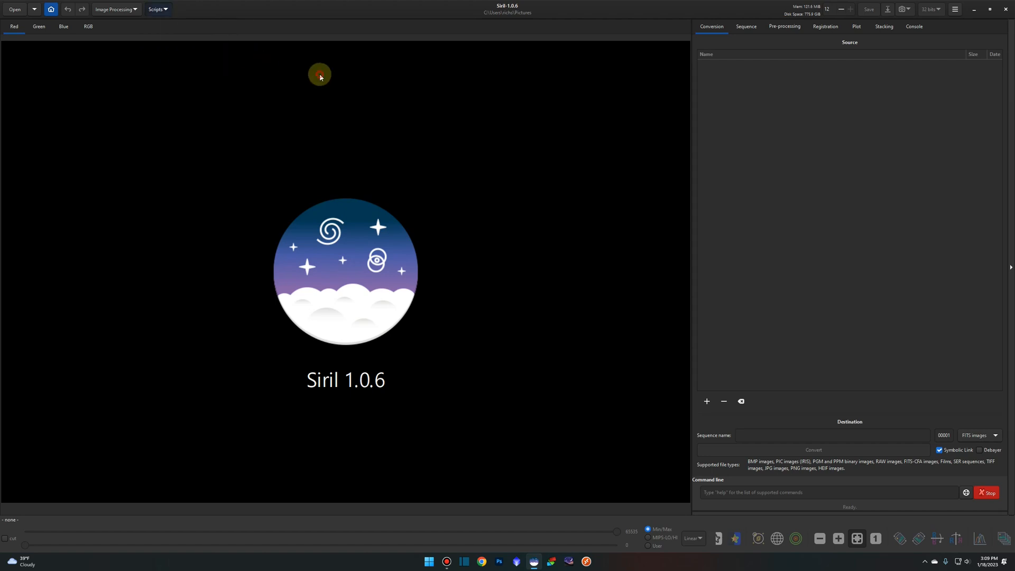
# Open File Explorer and go to the Astro folder on the C: drive
pyautogui.rightClick(430, 562)
pyautogui.click(415, 487)
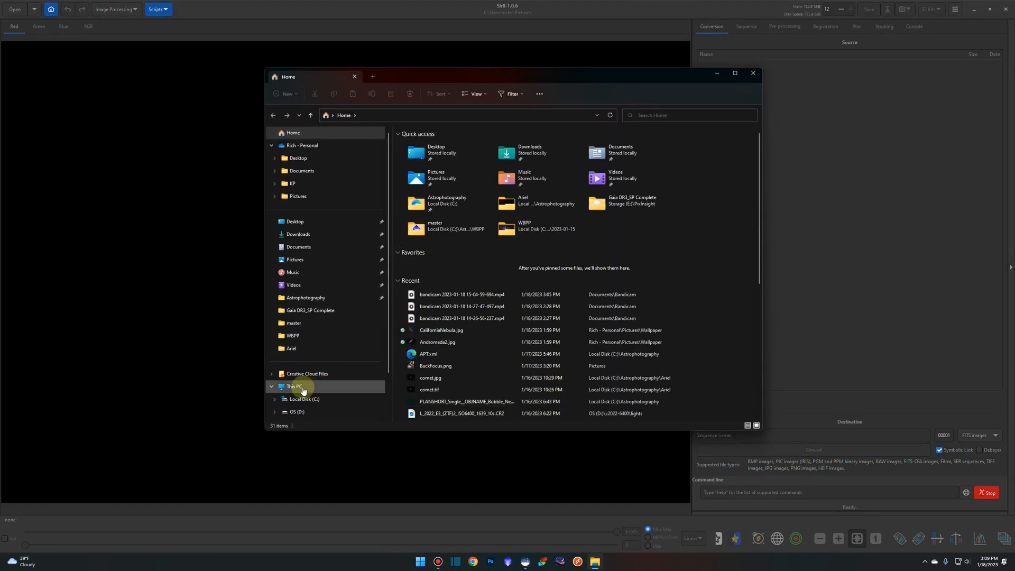
pyautogui.click(296, 386)
pyautogui.doubleClick(430, 158)
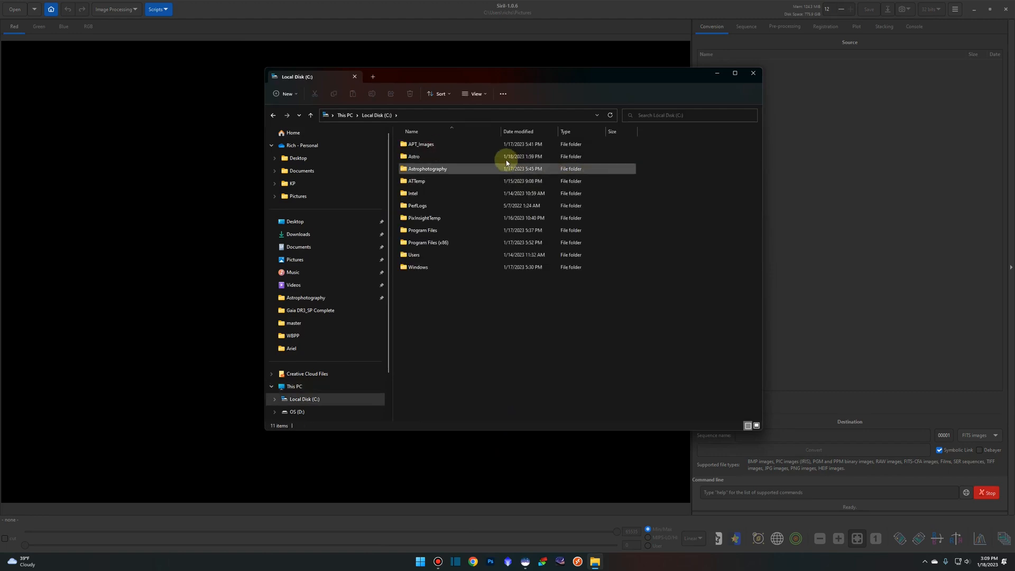
pyautogui.doubleClick(417, 156)
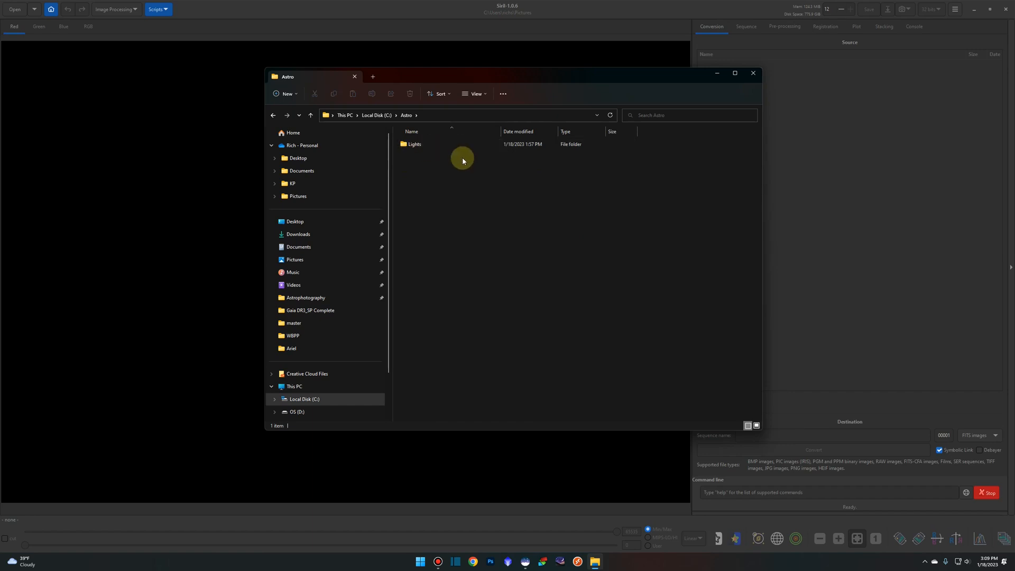
pyautogui.click(169, 13)
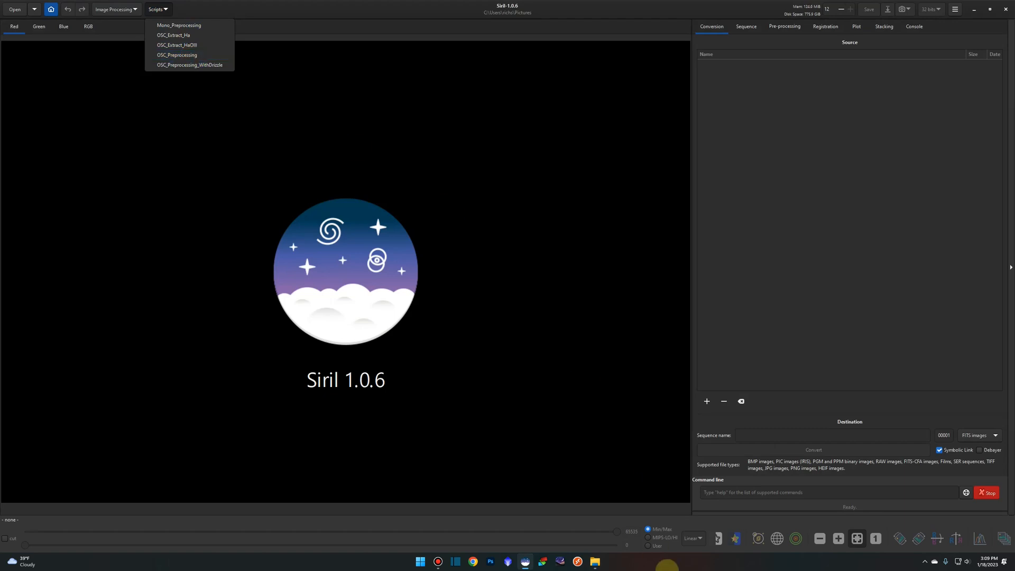
pyautogui.click(598, 562)
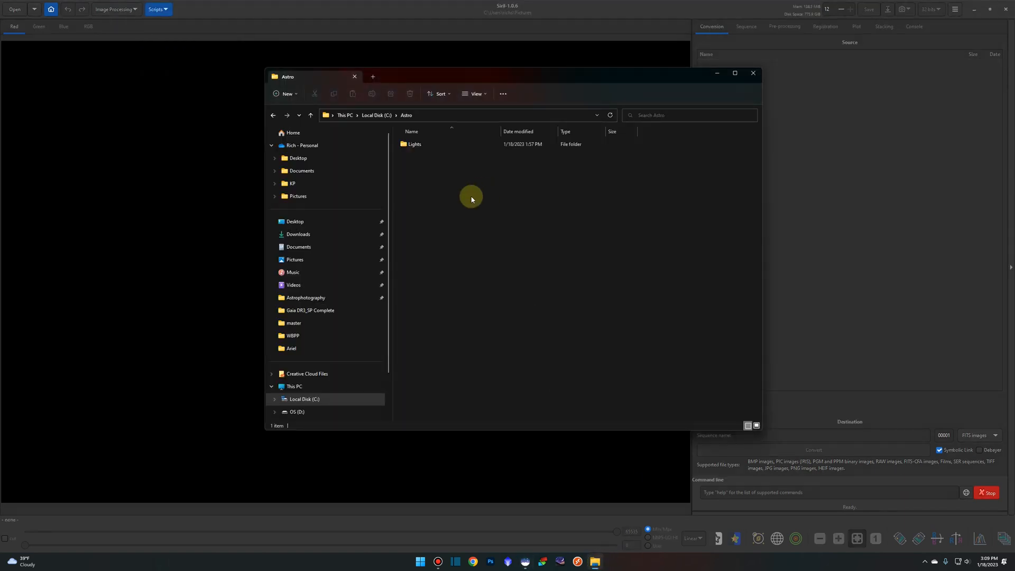
# Create a new folder named Biases inside the Astro folder
pyautogui.rightClick(502, 254)
pyautogui.moveTo(496, 247)
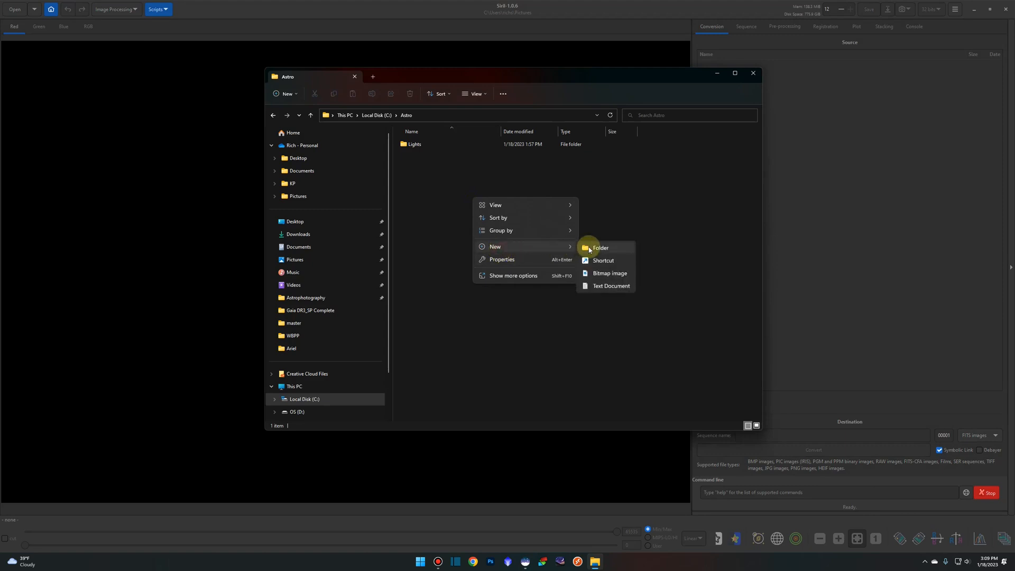
pyautogui.click(589, 248)
pyautogui.write('Biases')
pyautogui.press('Return')
# Create a second new folder in Astro and name it Flats
pyautogui.rightClick(458, 208)
pyautogui.moveTo(471, 259)
pyautogui.click(567, 257)
pyautogui.write('Flats')
pyautogui.press('Return')
# Add another new folder named Darks to the Astro folder
pyautogui.rightClick(499, 232)
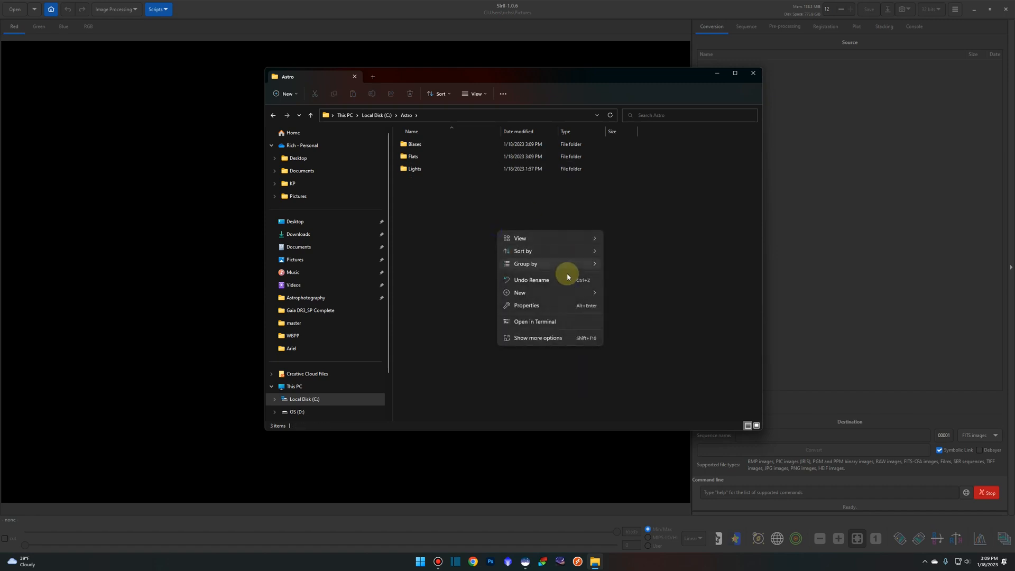
pyautogui.click(612, 294)
pyautogui.write('Darks')
pyautogui.press('Return')
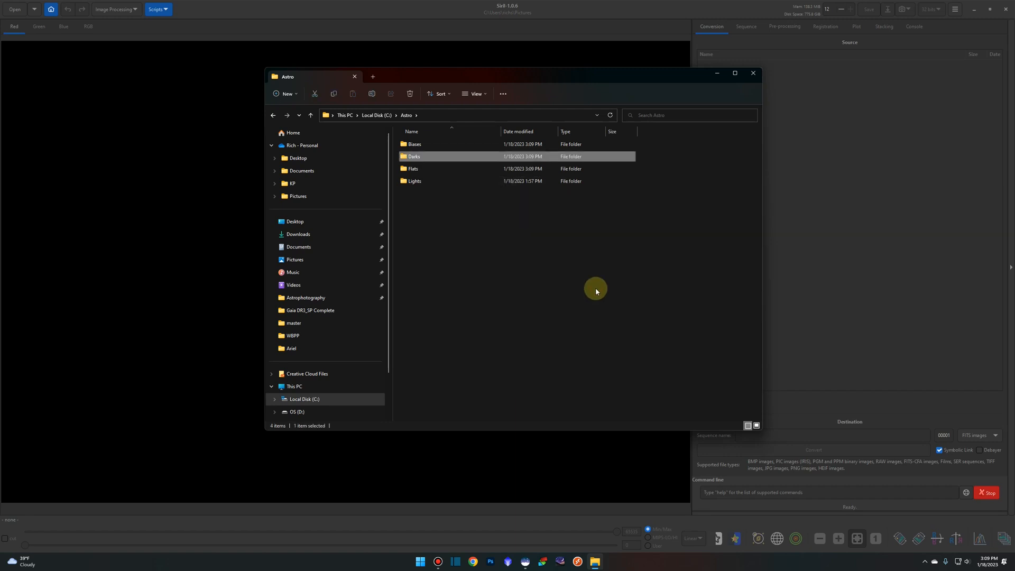
# Delete the Biases, Darks and Flats folders from Astro, keeping only the Lights folder
pyautogui.click(427, 146)
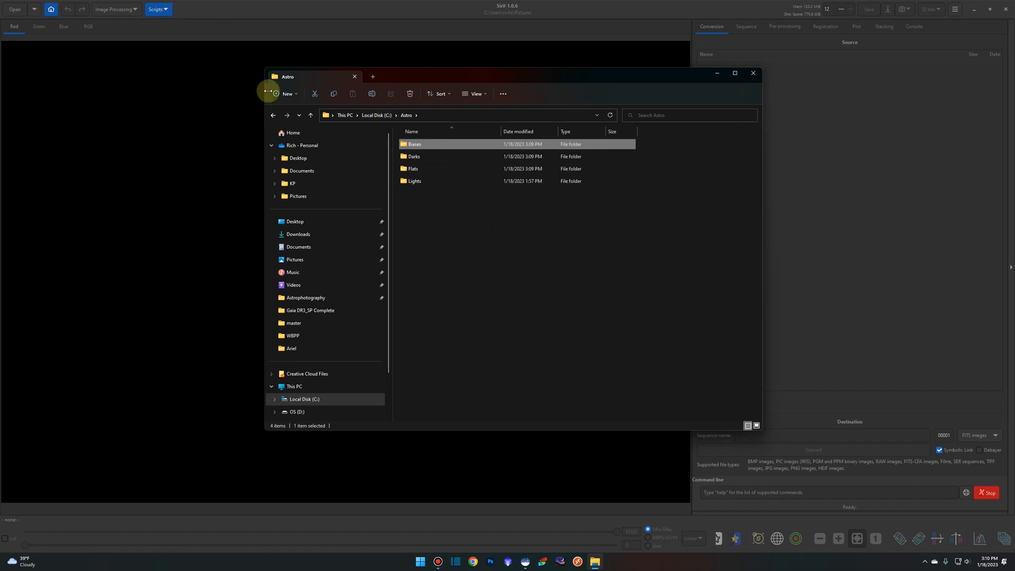
pyautogui.keyDown('shift'); pyautogui.click(423, 172); pyautogui.keyUp('shift')
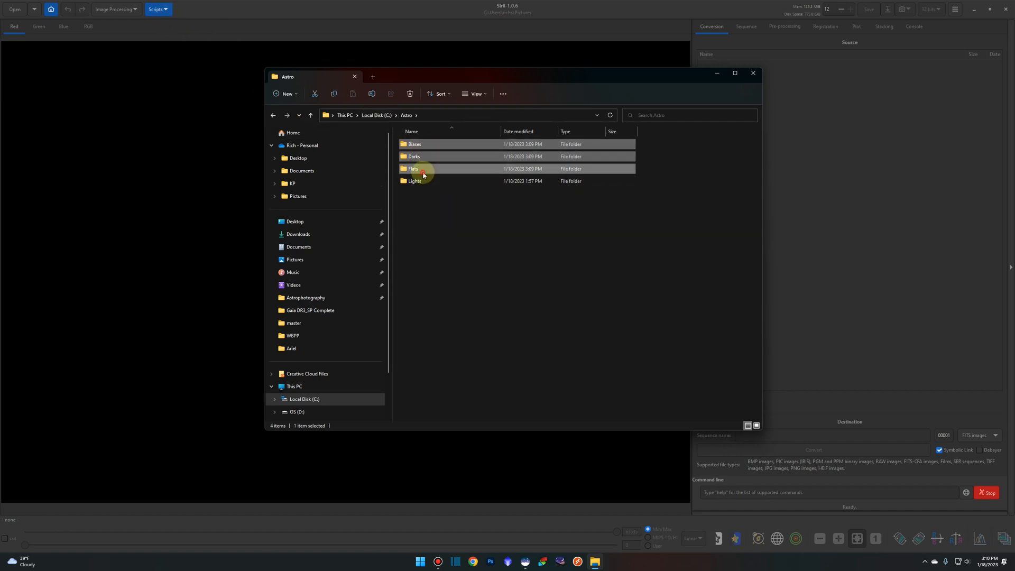
pyautogui.click(407, 97)
pyautogui.click(414, 146)
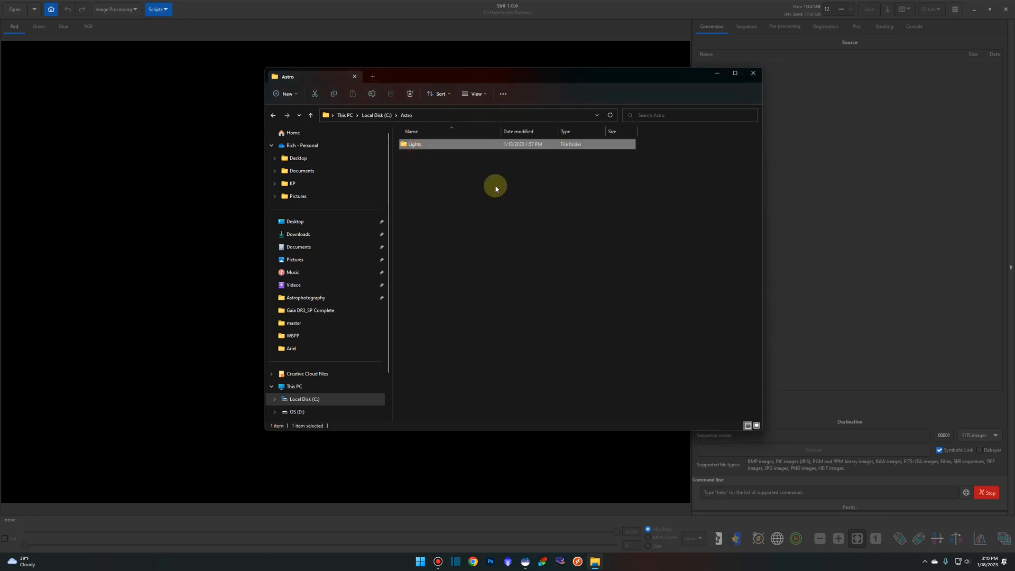
# Switch to Siril and set its working directory to the Astro folder on the C: drive
pyautogui.click(274, 190)
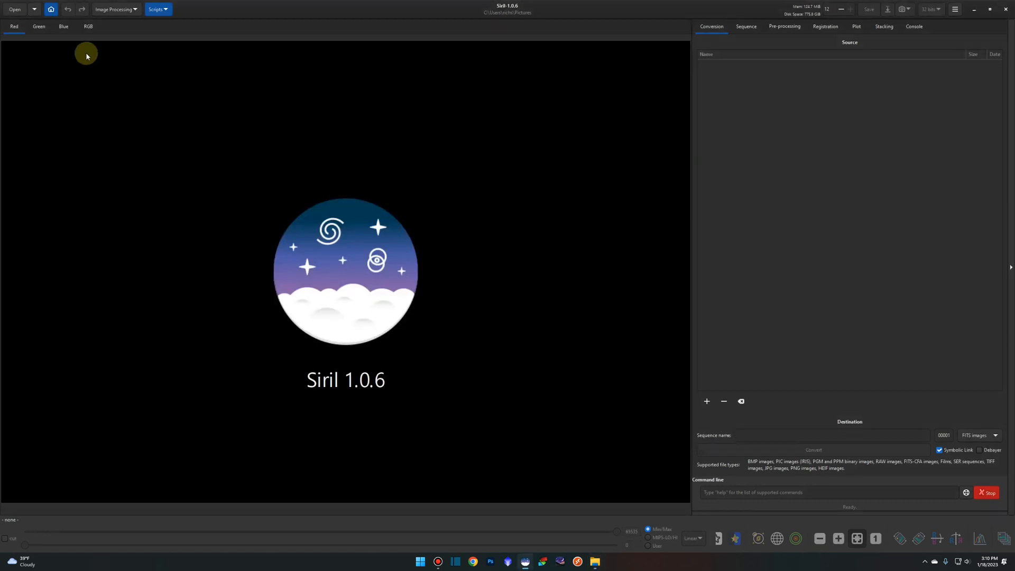
pyautogui.click(53, 11)
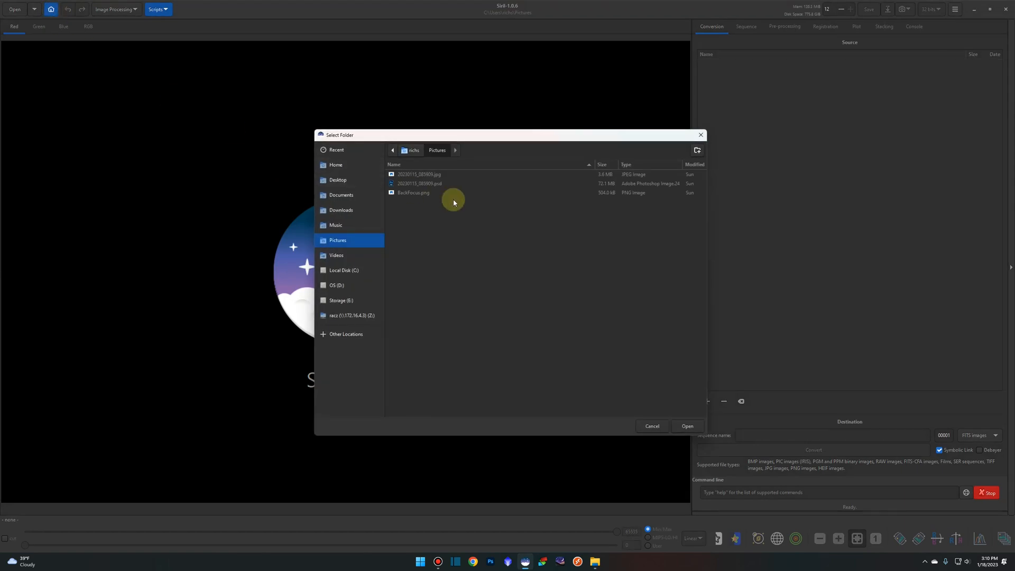
pyautogui.click(349, 276)
pyautogui.doubleClick(409, 183)
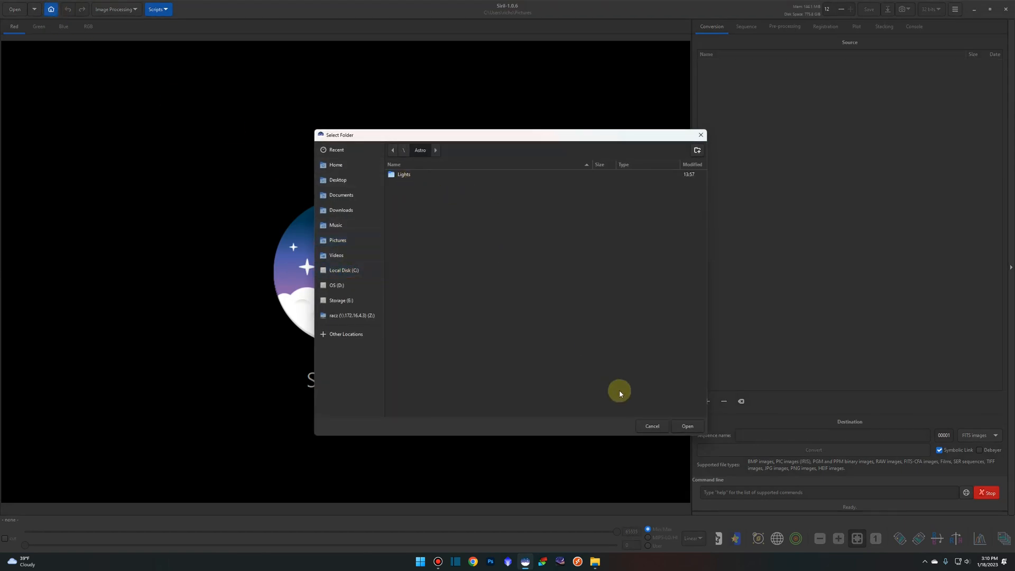
pyautogui.click(687, 426)
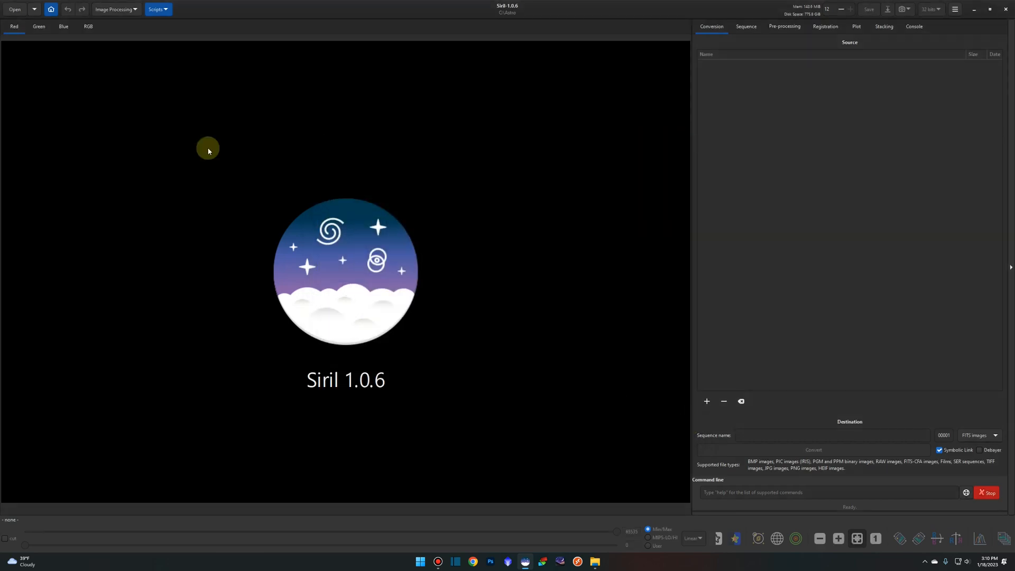
# Try to run the OSC_Preprocessing script and highlight the console line about the biases directory
pyautogui.click(158, 9)
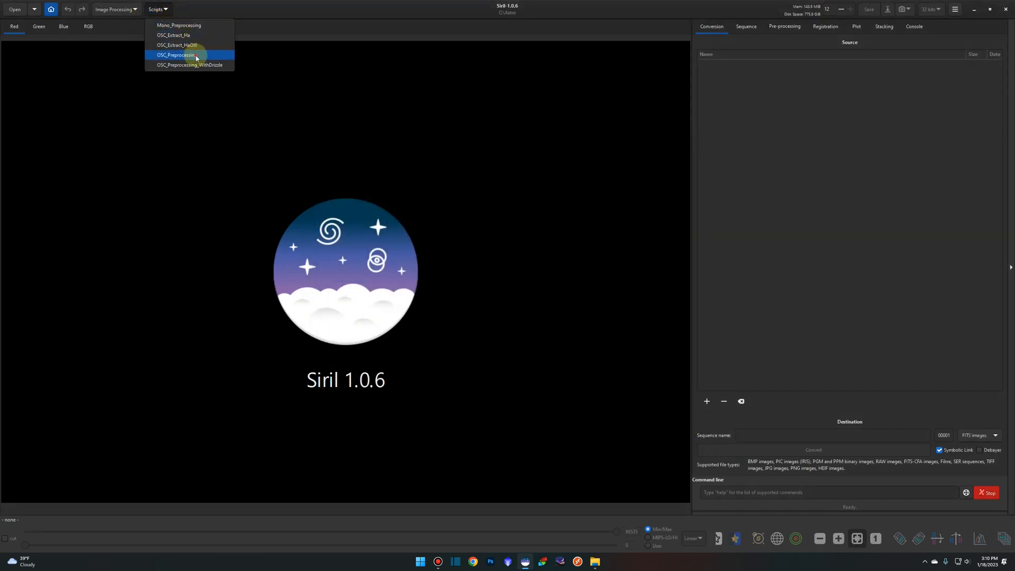
pyautogui.click(196, 56)
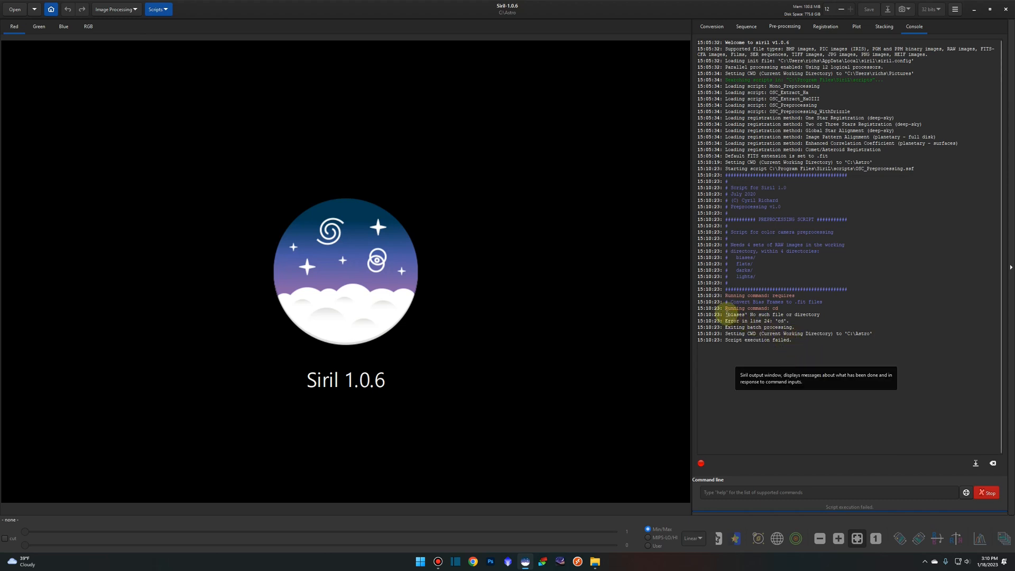
pyautogui.moveTo(726, 314); pyautogui.dragTo(826, 315)
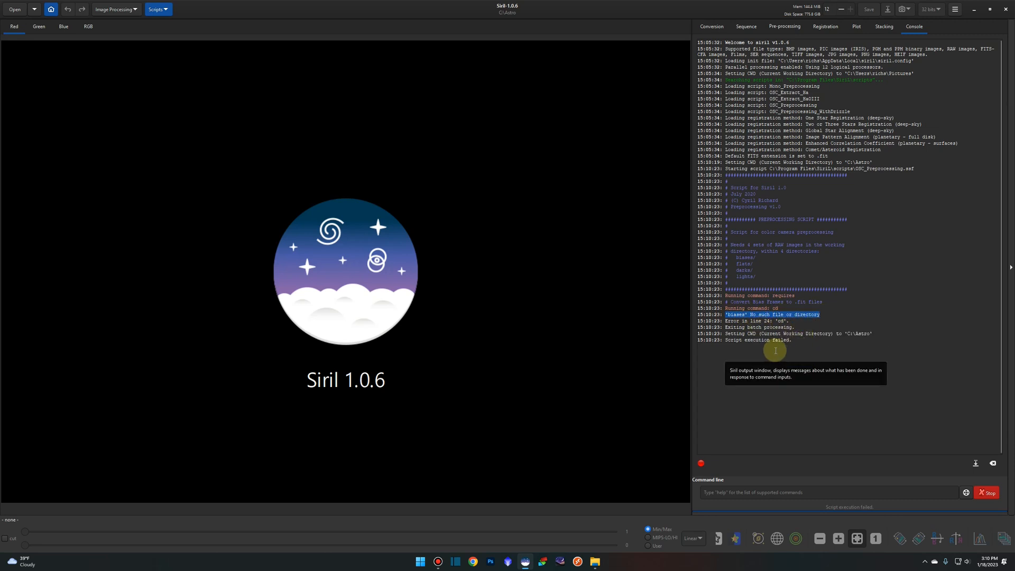
# Open Siril's online scripts page and download OSC_Preprocessing_WithoutDBF.ssf from the other scripts to the Downloads folder
pyautogui.click(955, 10)
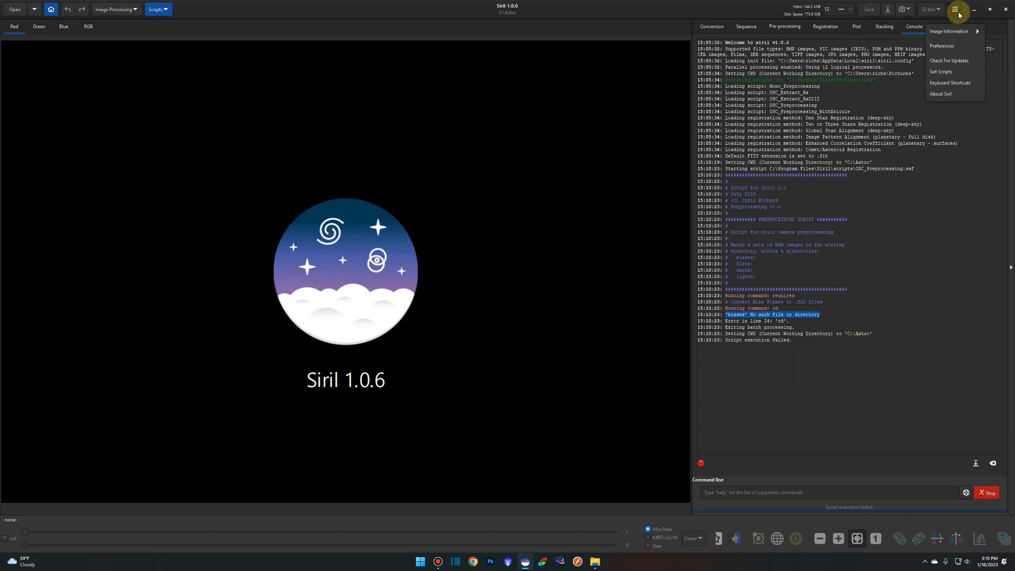
pyautogui.click(956, 71)
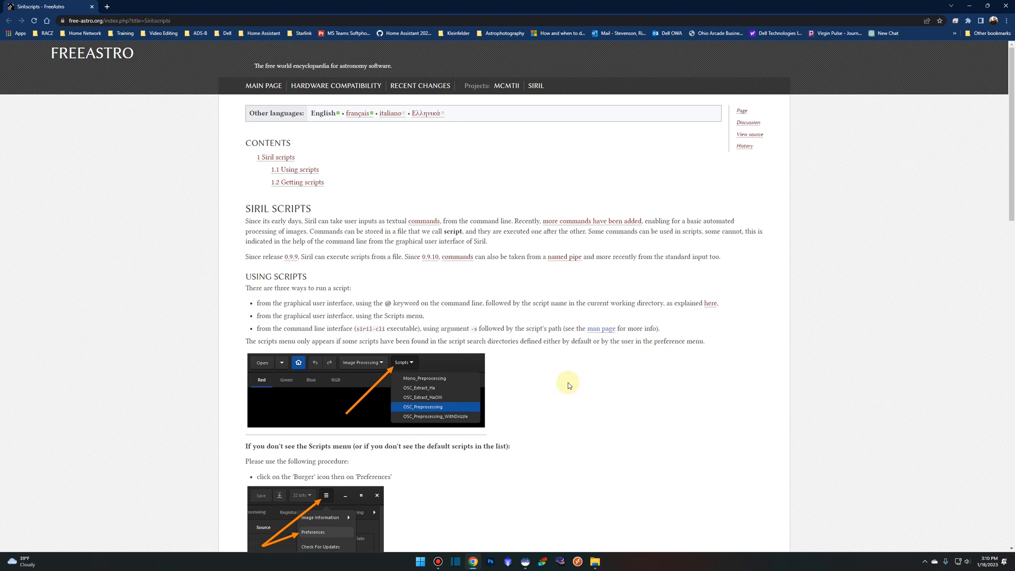
pyautogui.scroll(-5, 568, 383)
pyautogui.scroll(-15, 568, 385)
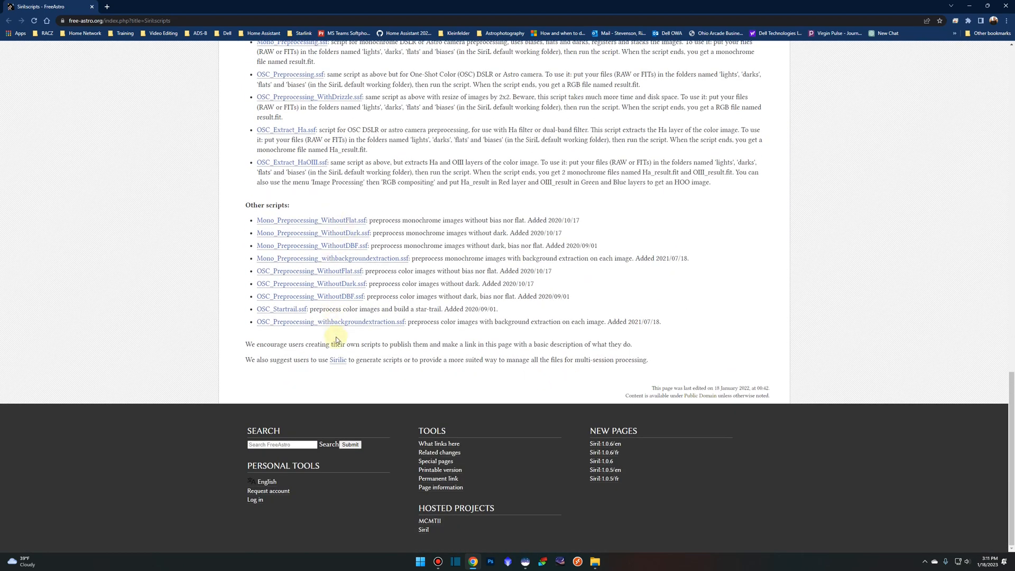
pyautogui.click(344, 301)
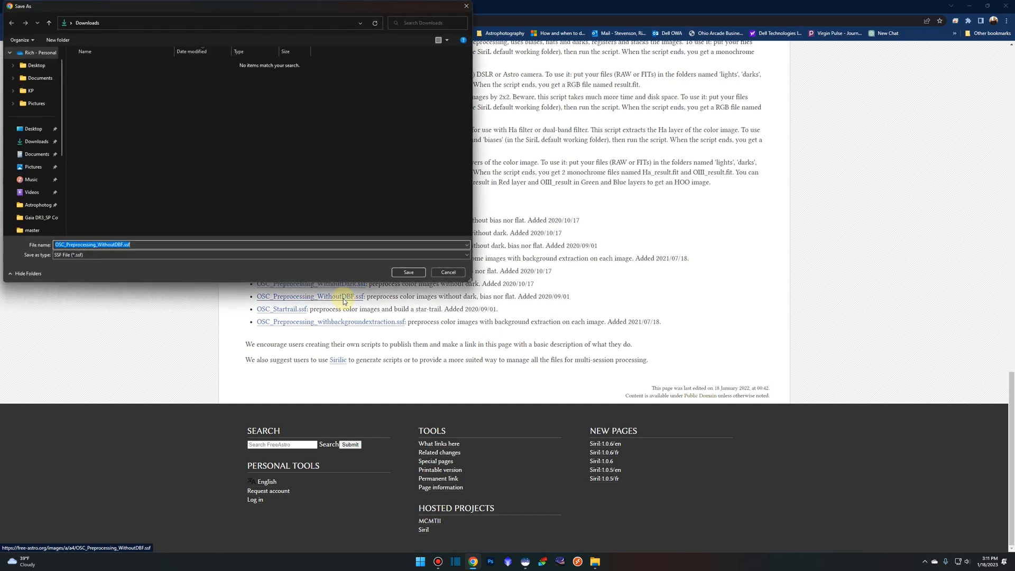
pyautogui.click(407, 273)
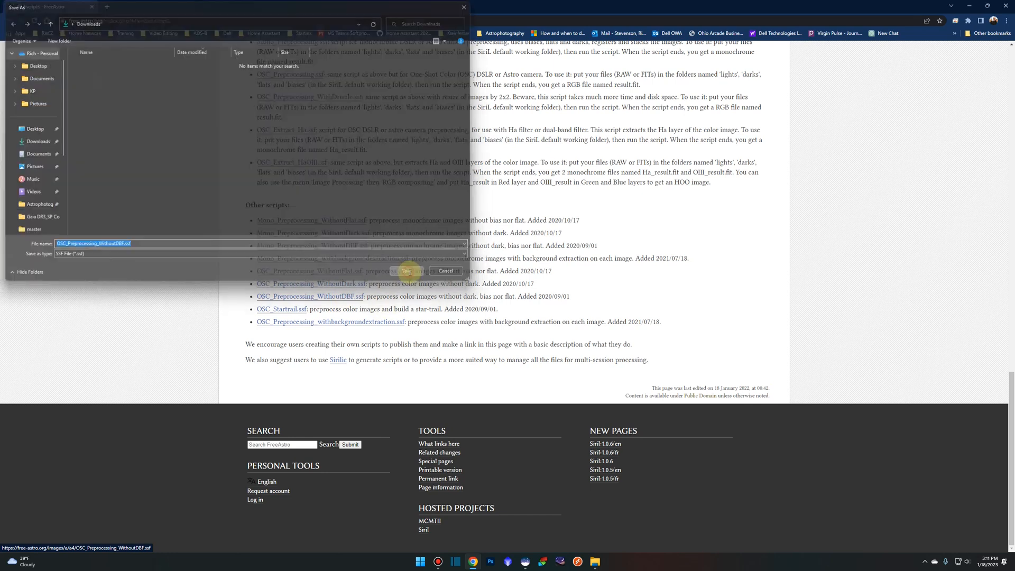
# Download OSC_Preprocessing_WithoutDark.ssf and OSC_Preprocessing_WithoutFlat.ssf to the Downloads folder, and close the browser
pyautogui.click(350, 285)
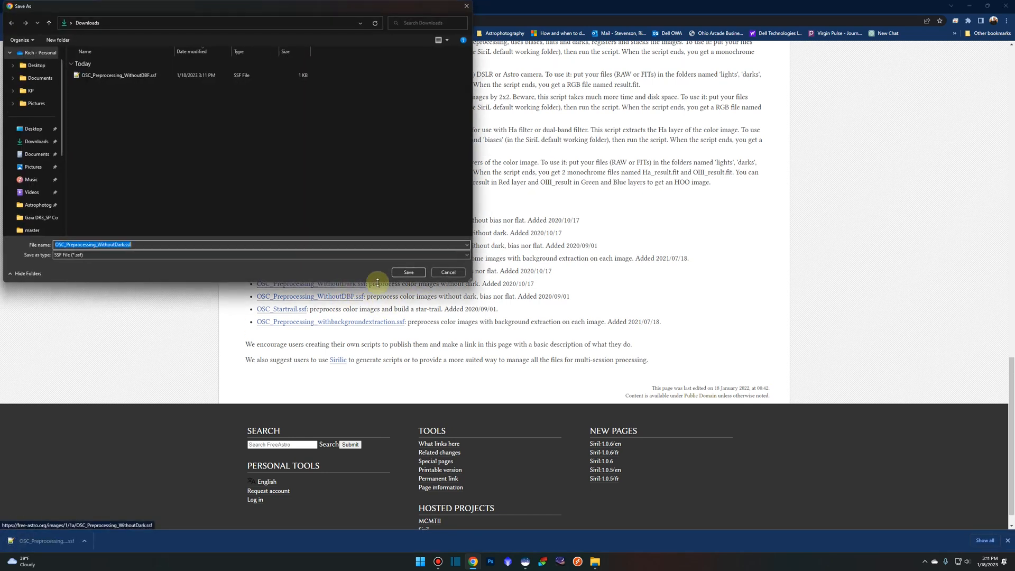
pyautogui.click(407, 273)
pyautogui.click(338, 272)
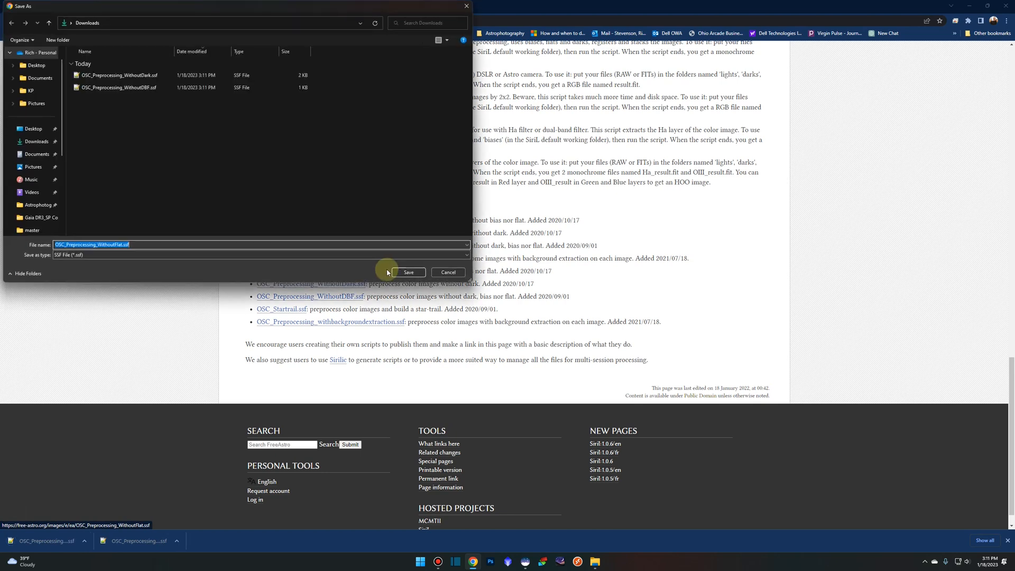
pyautogui.click(406, 272)
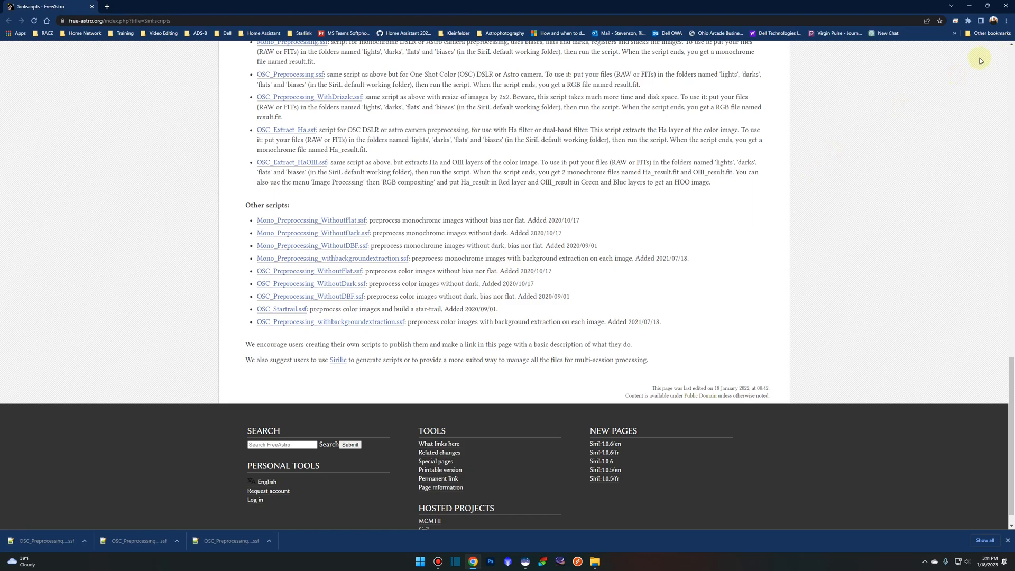
pyautogui.click(1006, 6)
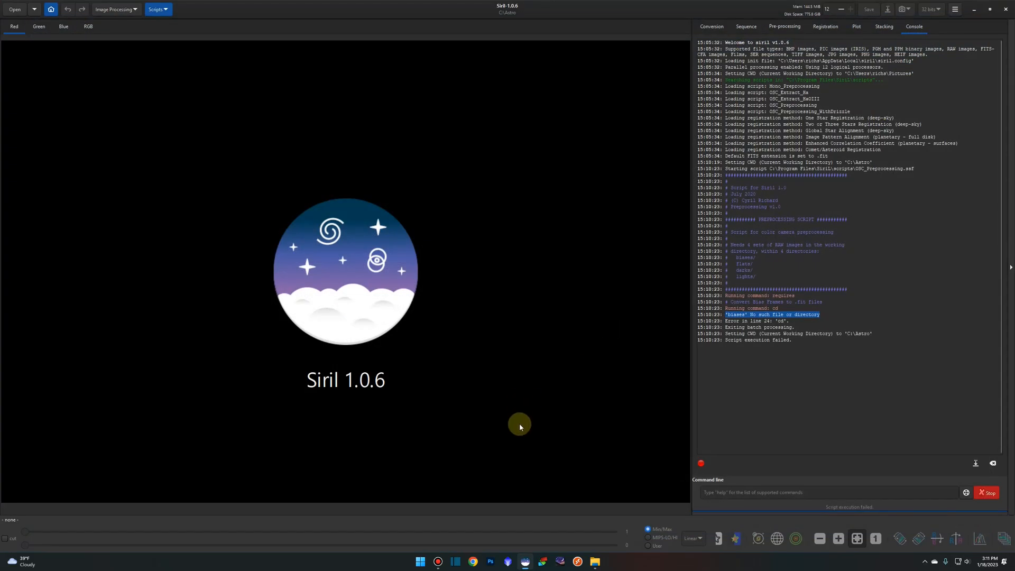
# Switch to File Explorer and copy the three OSC_Preprocessing .ssf script files from the Downloads folder
pyautogui.click(595, 561)
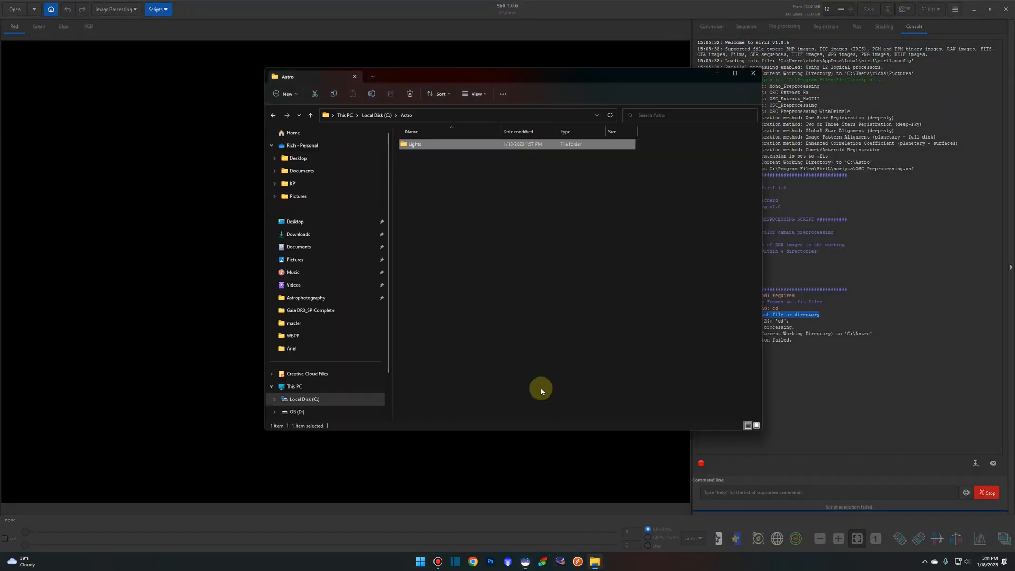
pyautogui.click(312, 235)
pyautogui.moveTo(502, 204); pyautogui.dragTo(439, 153)
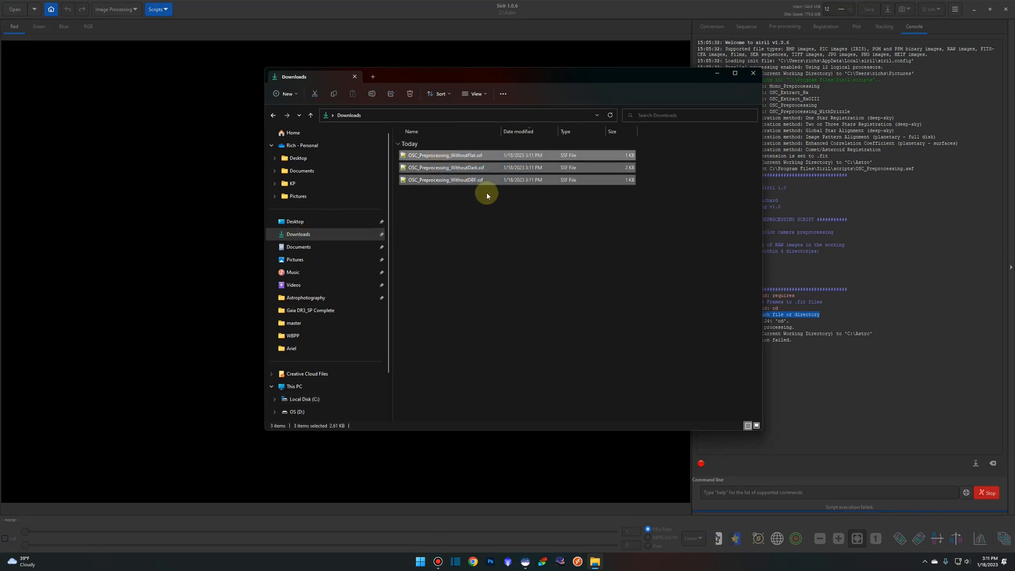
pyautogui.rightClick(483, 168)
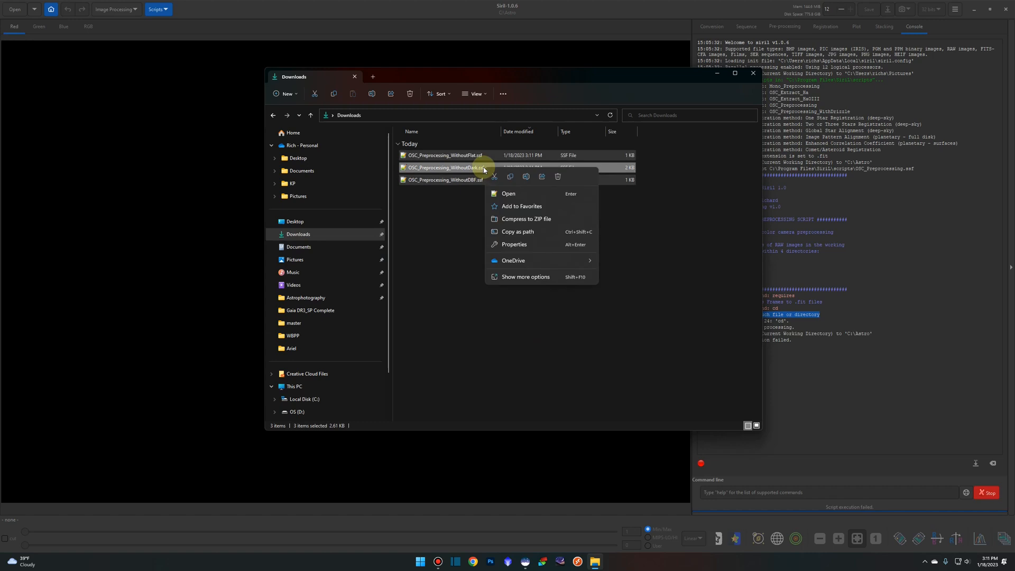
pyautogui.click(510, 177)
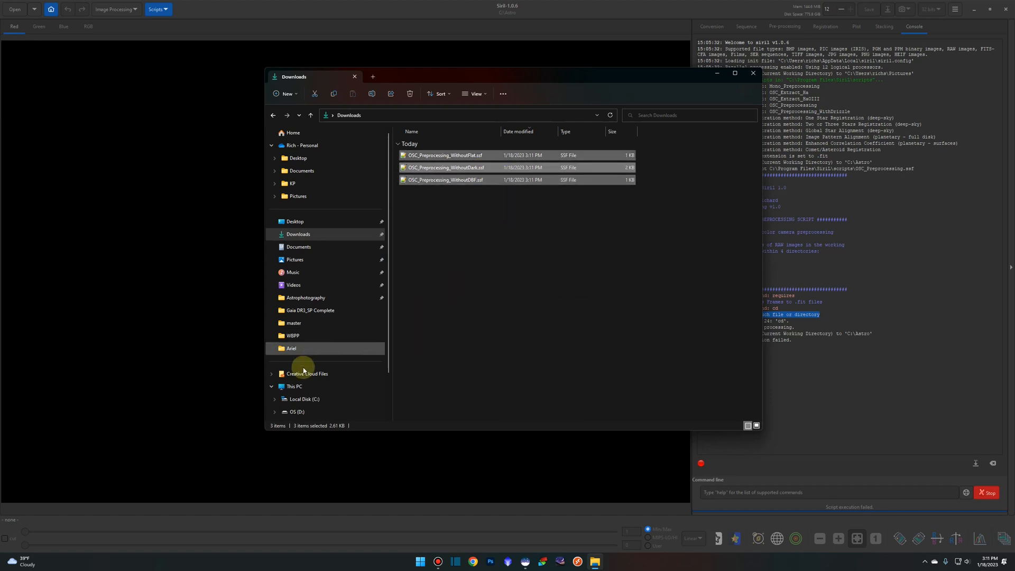
# Paste the three copied scripts into C:\Program Files\SiriL\scripts, granting administrator permission, and close File Explorer
pyautogui.click(370, 399)
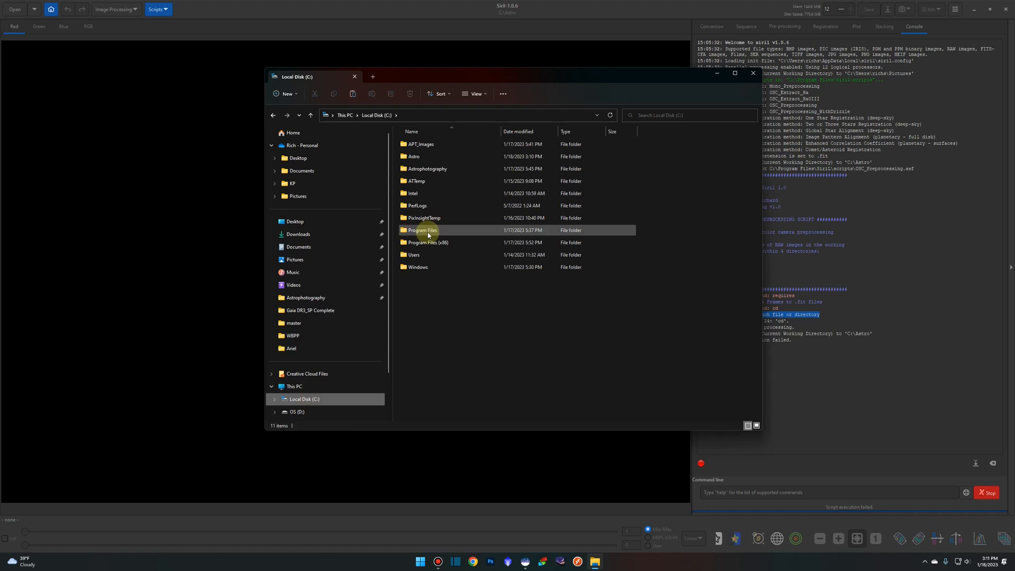
pyautogui.doubleClick(423, 229)
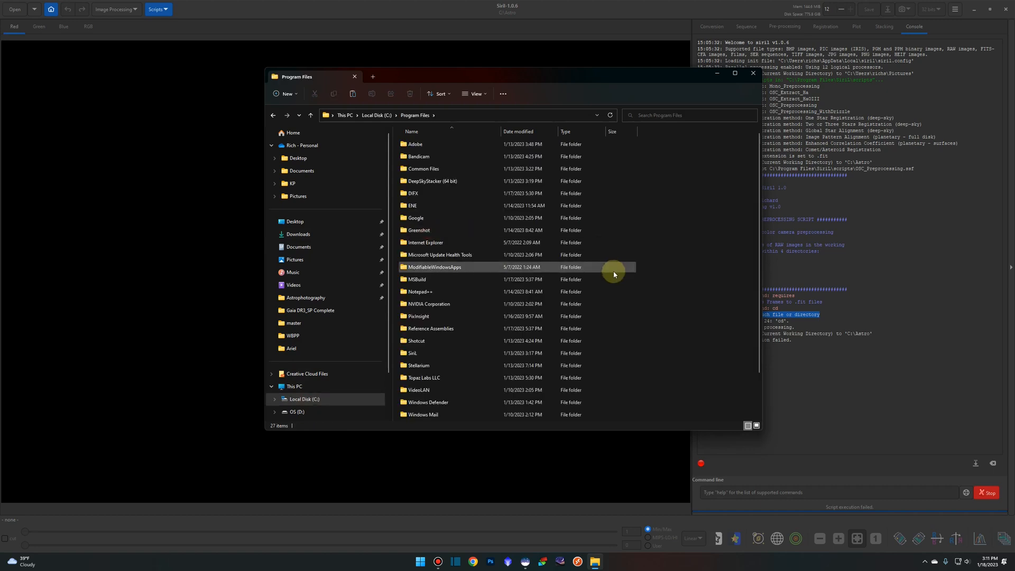
pyautogui.doubleClick(414, 353)
pyautogui.doubleClick(415, 169)
pyautogui.rightClick(481, 299)
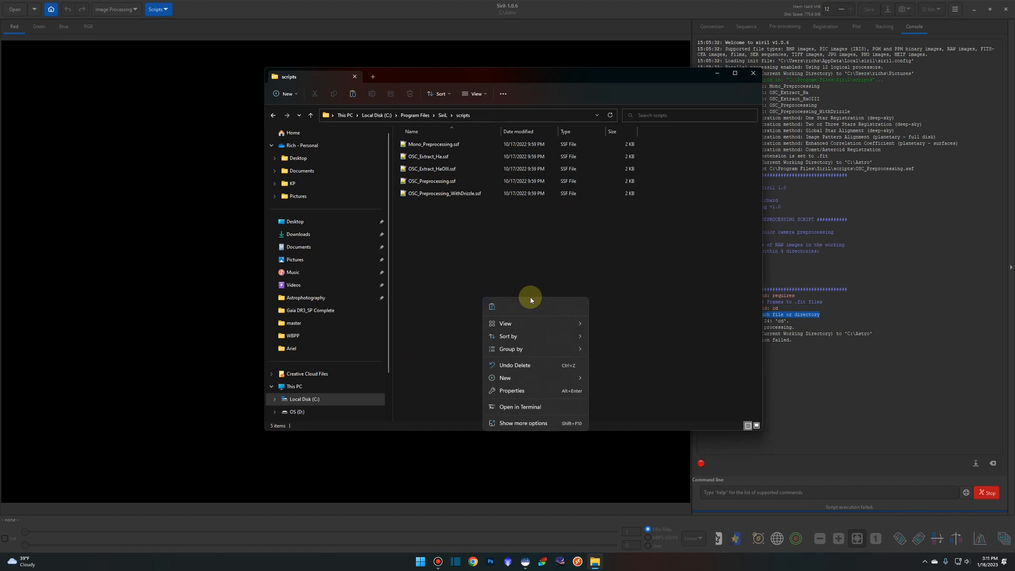
pyautogui.click(491, 309)
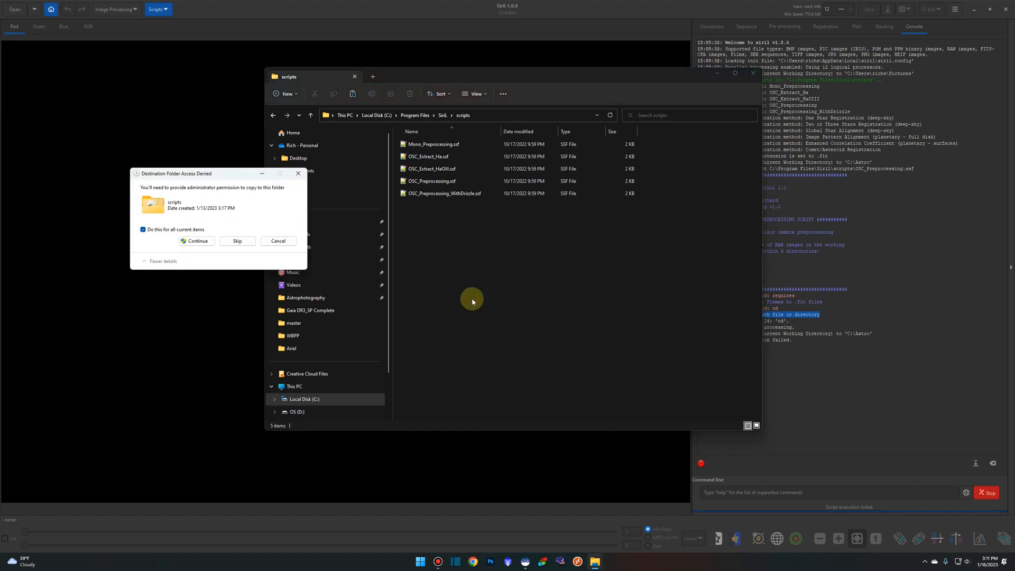
pyautogui.moveTo(216, 178); pyautogui.dragTo(548, 193)
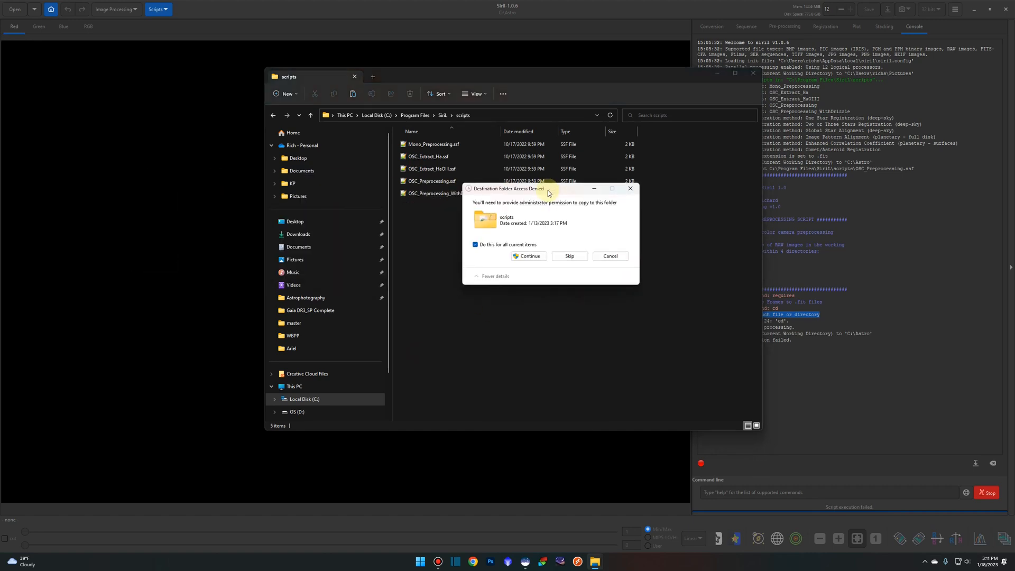
pyautogui.click(529, 257)
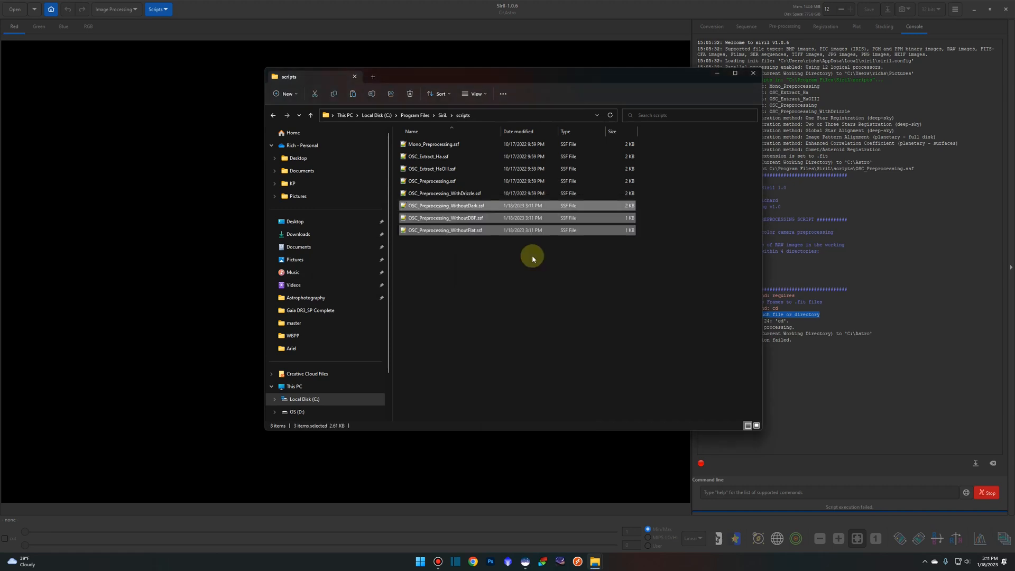
pyautogui.click(500, 253)
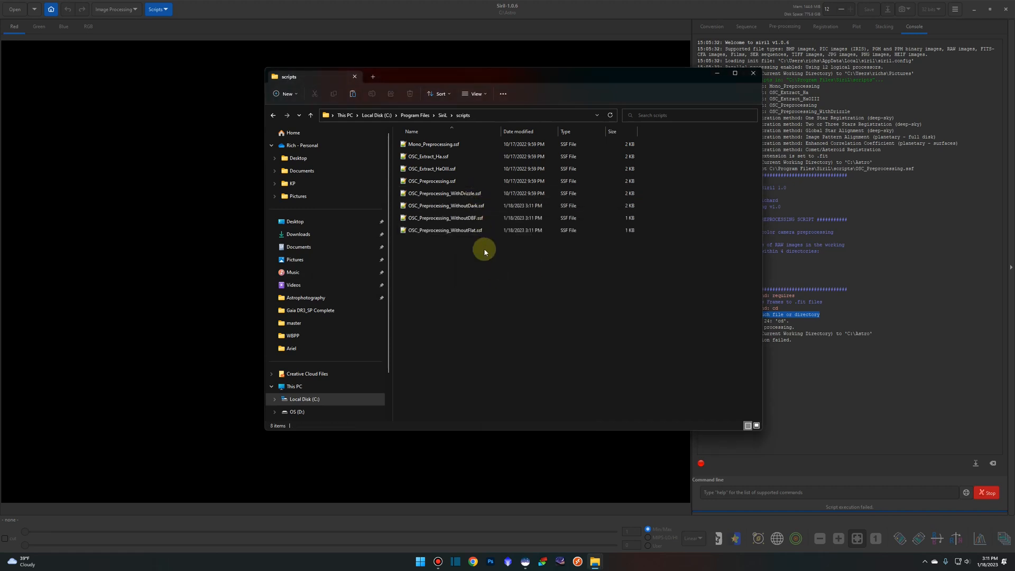
pyautogui.click(752, 73)
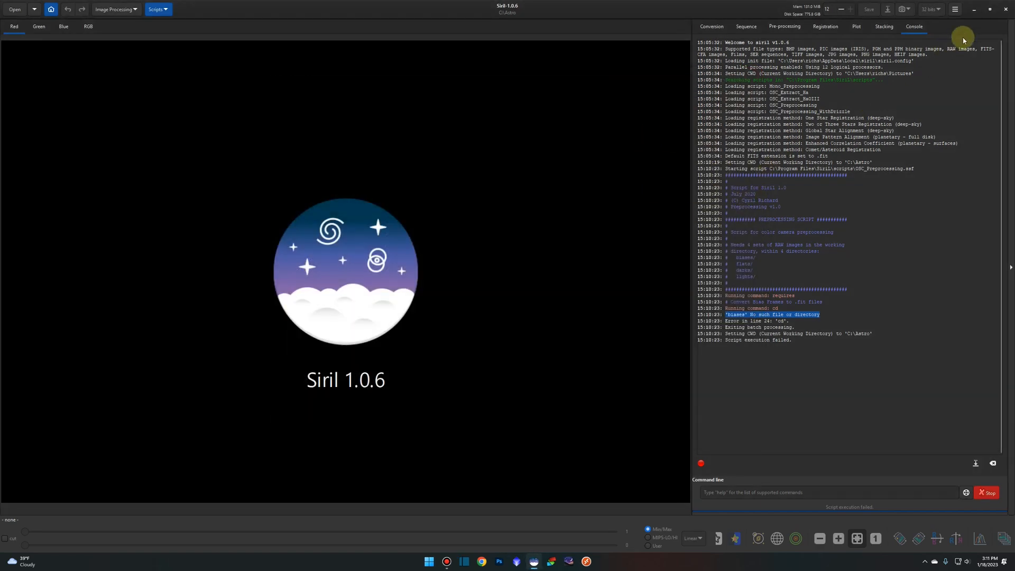
# Exit and restart Siril to load the added scripts, and check the list of available scripts
pyautogui.click(1004, 11)
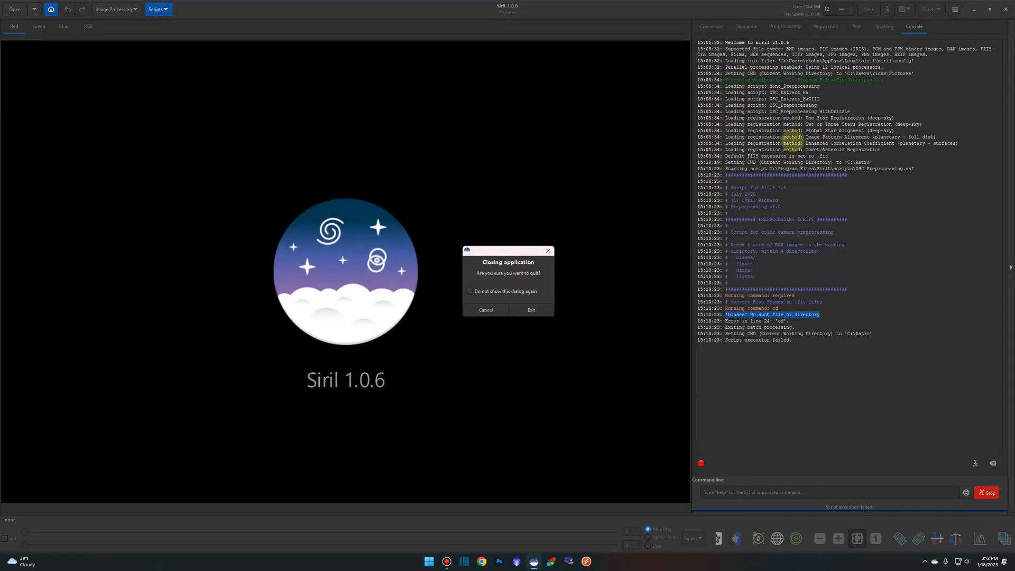
pyautogui.click(533, 313)
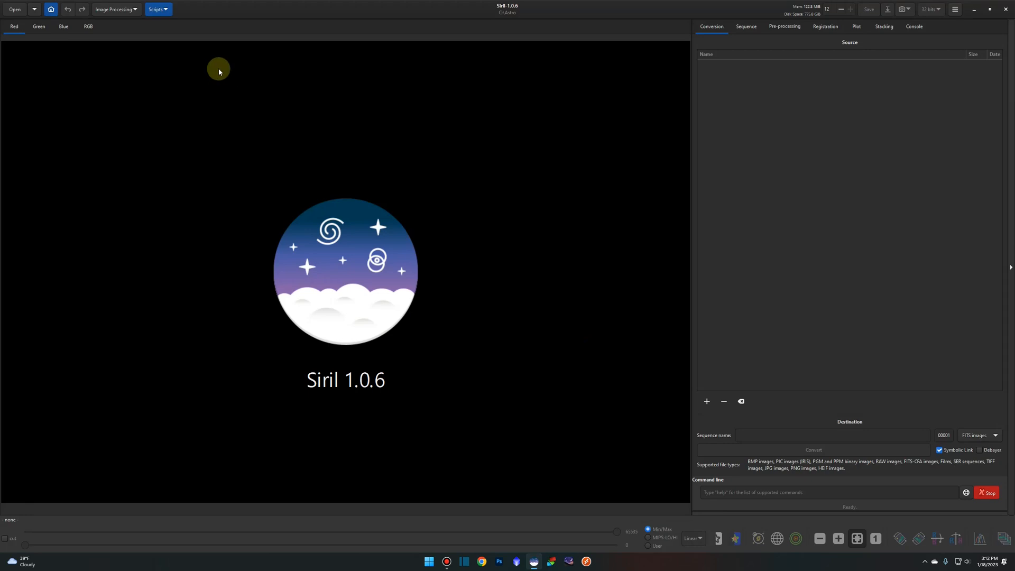
pyautogui.click(165, 10)
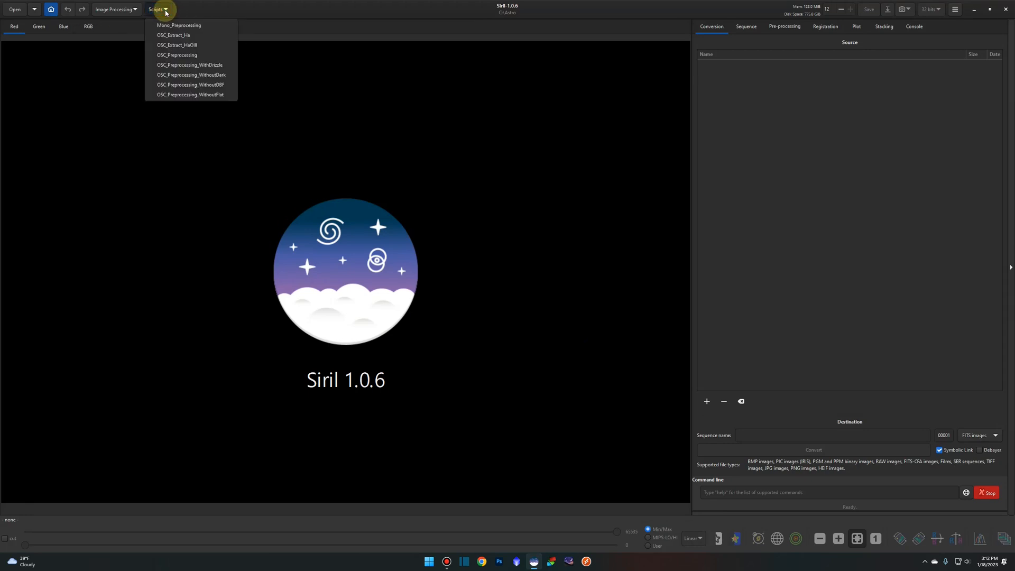
pyautogui.click(231, 78)
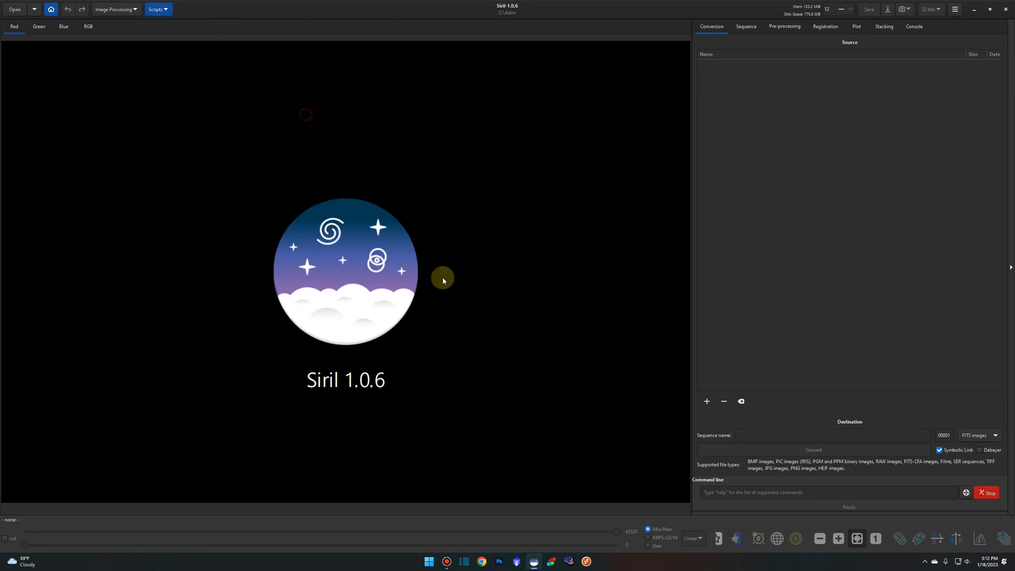
# Switch to File Explorer, examine the light frames in C:\Astro\Lights, and return to Siril
pyautogui.rightClick(429, 561)
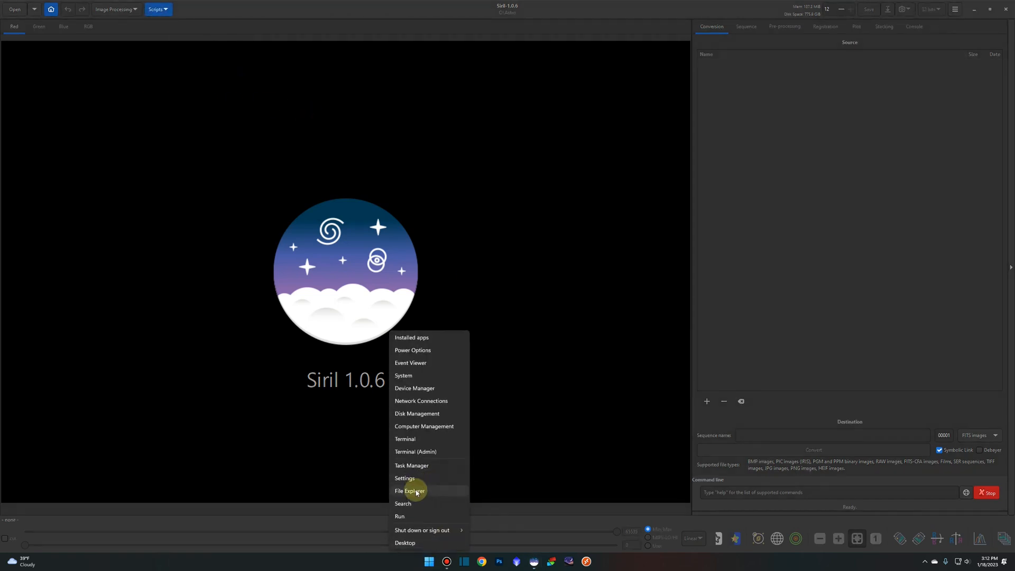
pyautogui.click(418, 488)
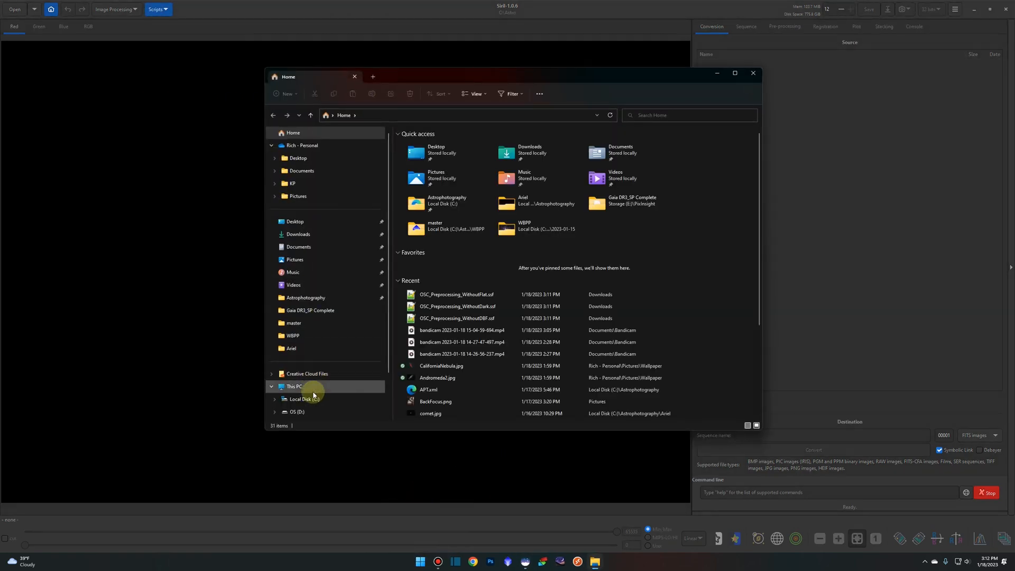
pyautogui.click(317, 400)
pyautogui.doubleClick(421, 157)
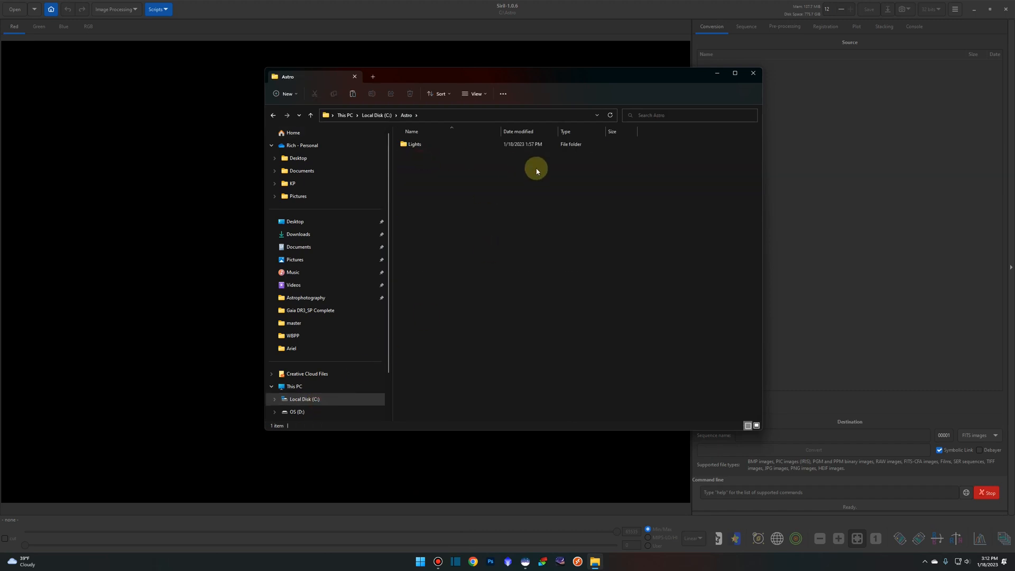
pyautogui.doubleClick(429, 144)
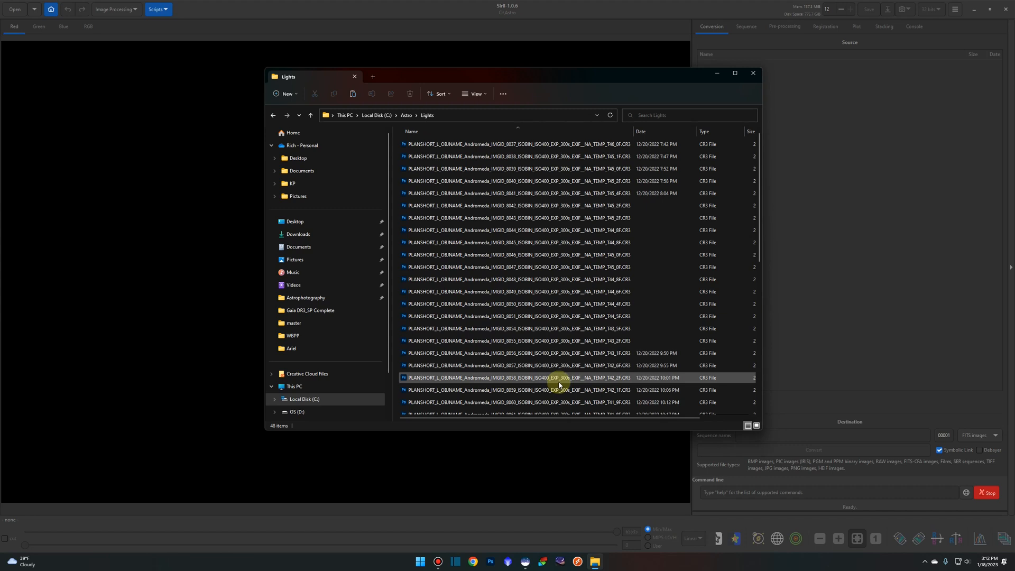
pyautogui.click(379, 118)
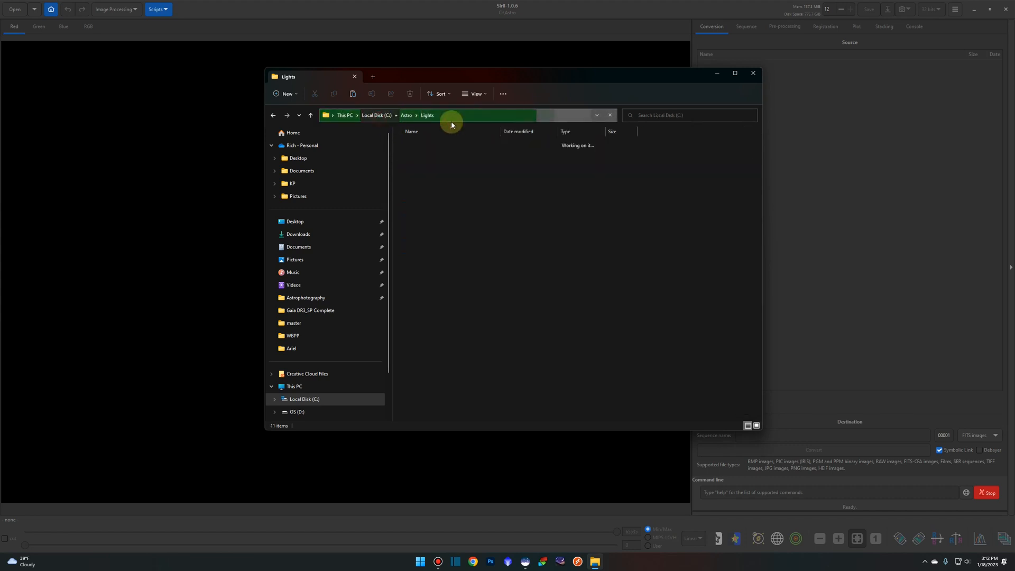
pyautogui.click(717, 74)
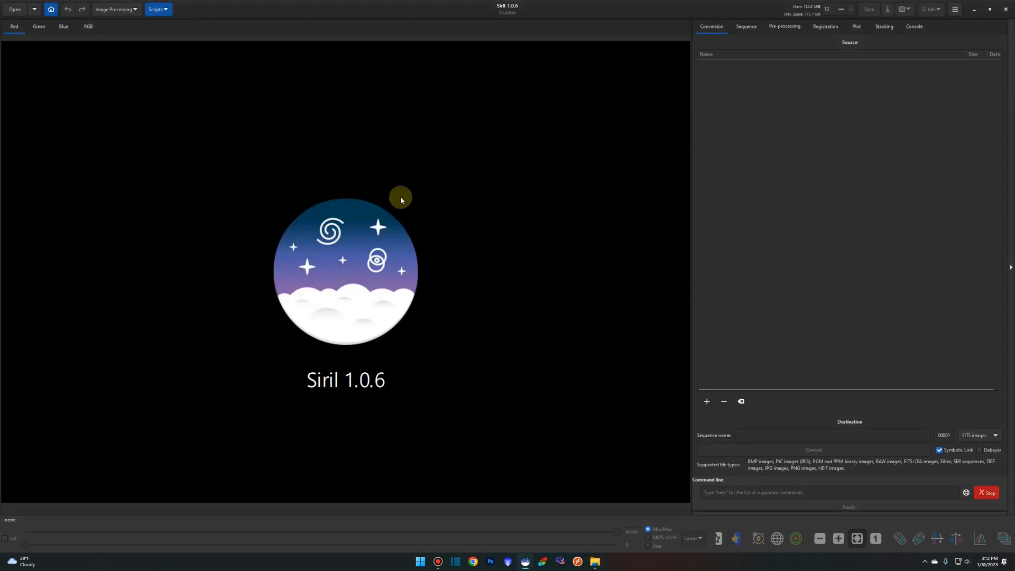
pyautogui.click(51, 11)
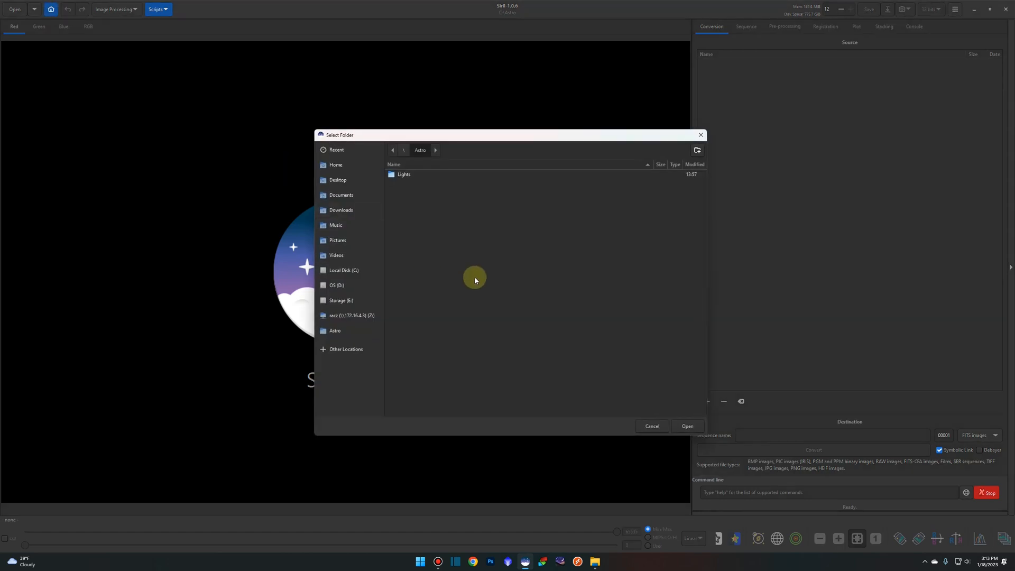
pyautogui.click(341, 269)
pyautogui.doubleClick(403, 184)
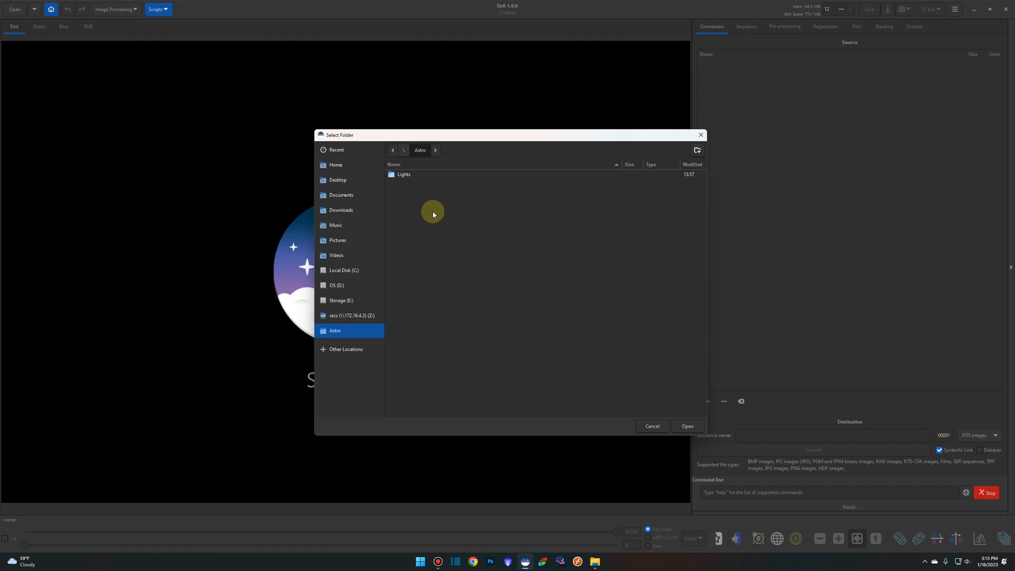
pyautogui.click(651, 425)
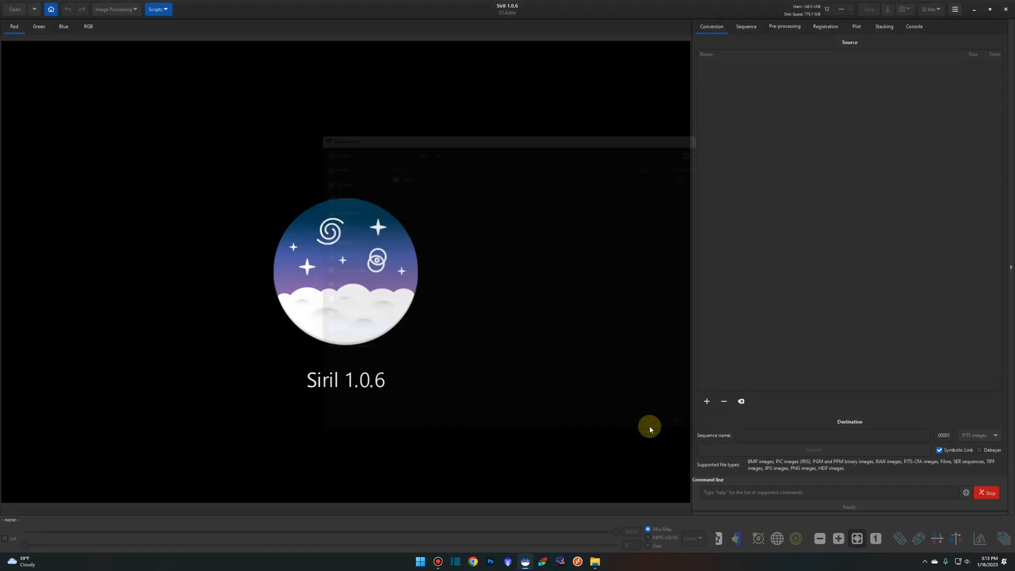
# Run the OSC_Preprocessing_WithoutDBF script on the light frames and open the stacked result.fit from the Astro folder
pyautogui.click(169, 12)
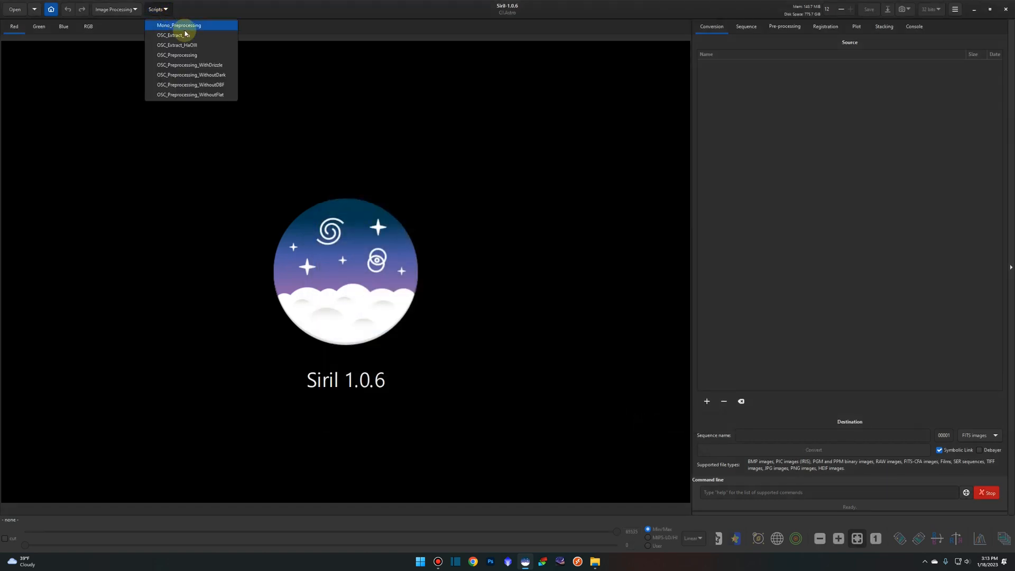
pyautogui.click(225, 86)
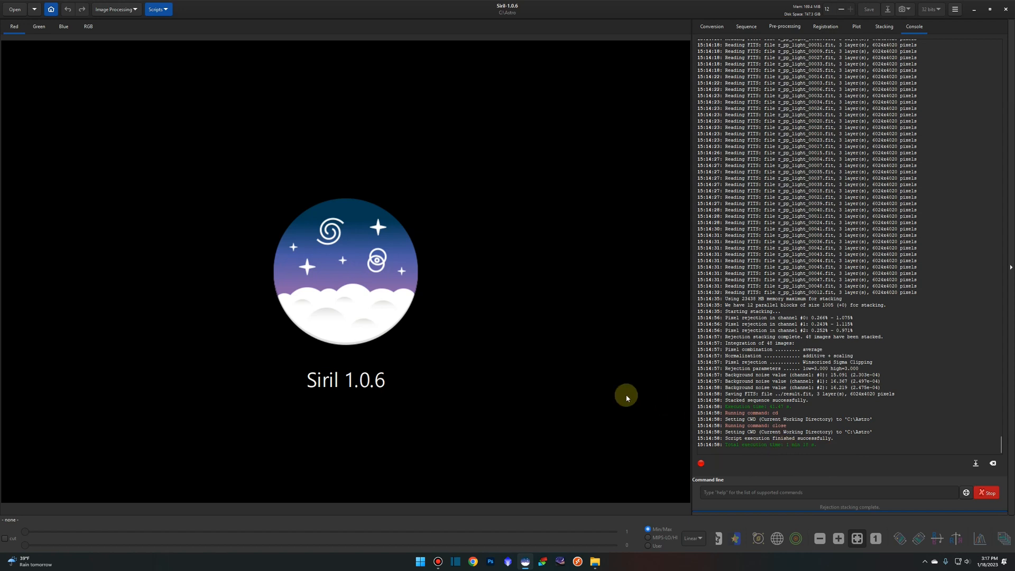
pyautogui.click(14, 9)
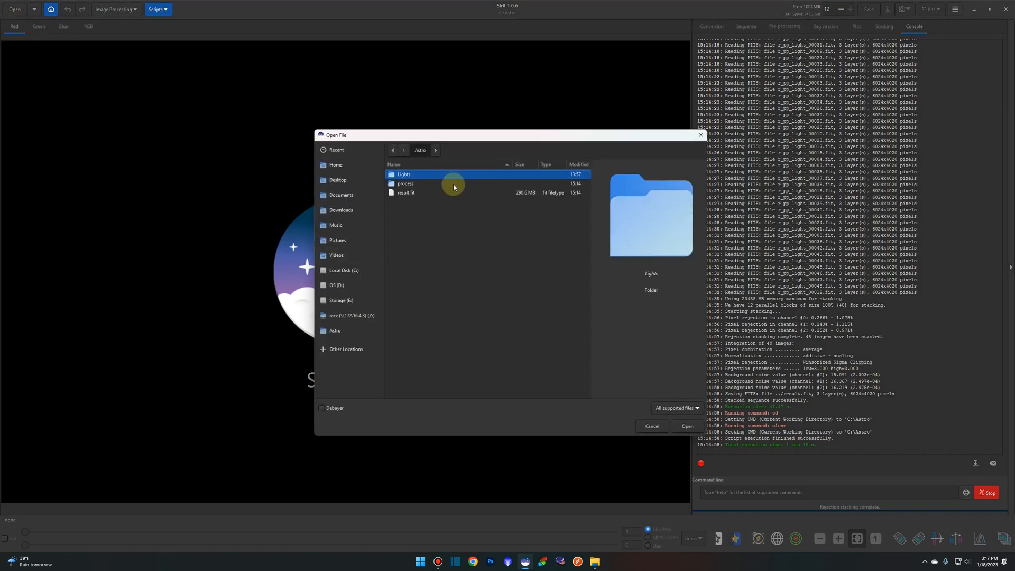
pyautogui.doubleClick(406, 193)
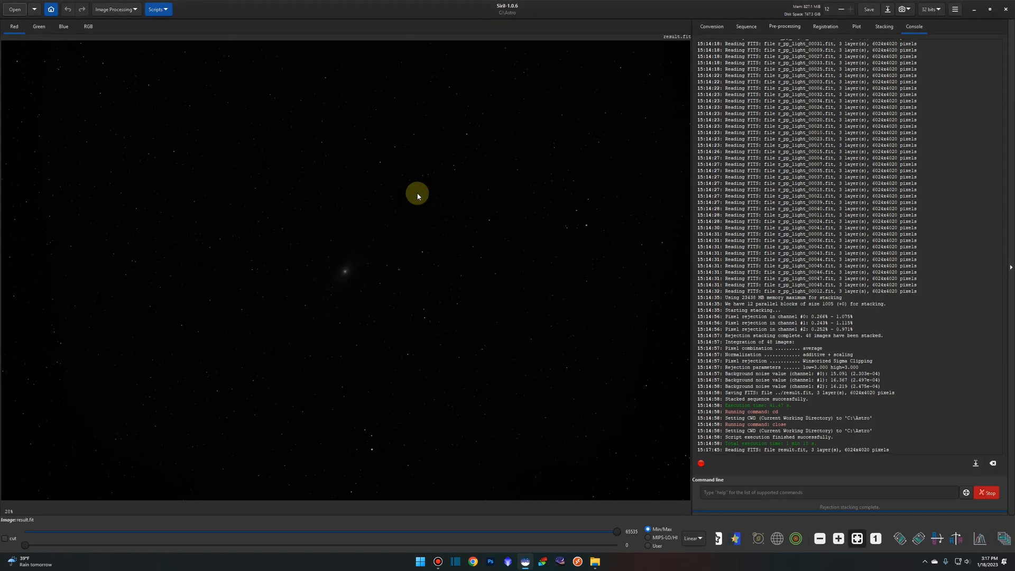
# Display the stacked image with the Histogram stretch and show it in the RGB view
pyautogui.click(699, 539)
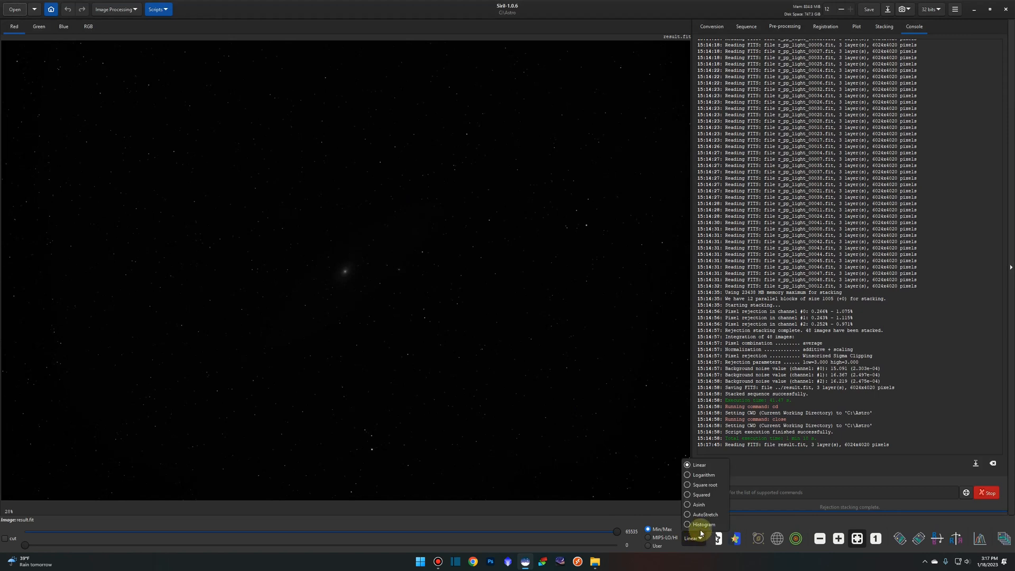
pyautogui.click(704, 525)
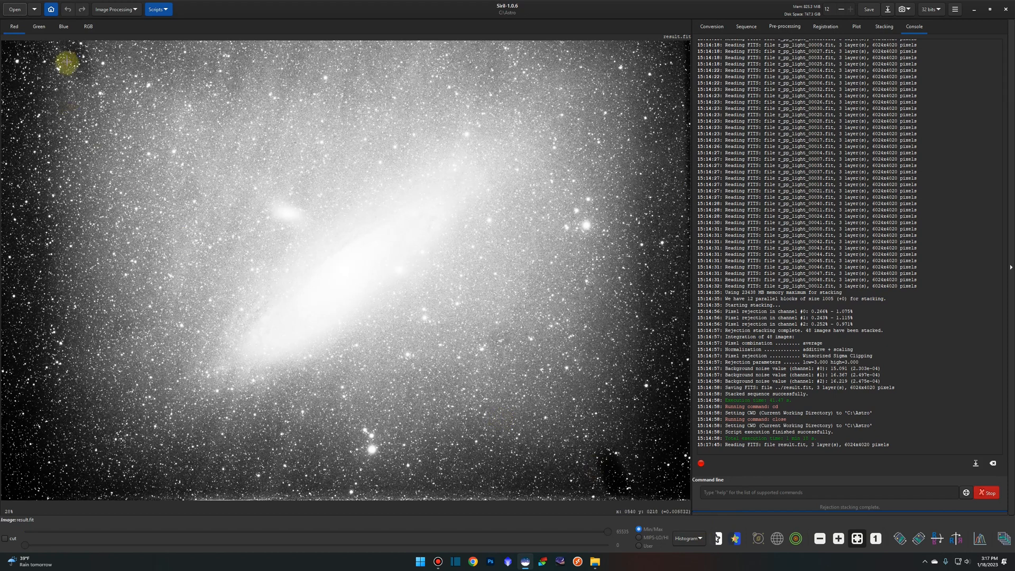
pyautogui.click(88, 29)
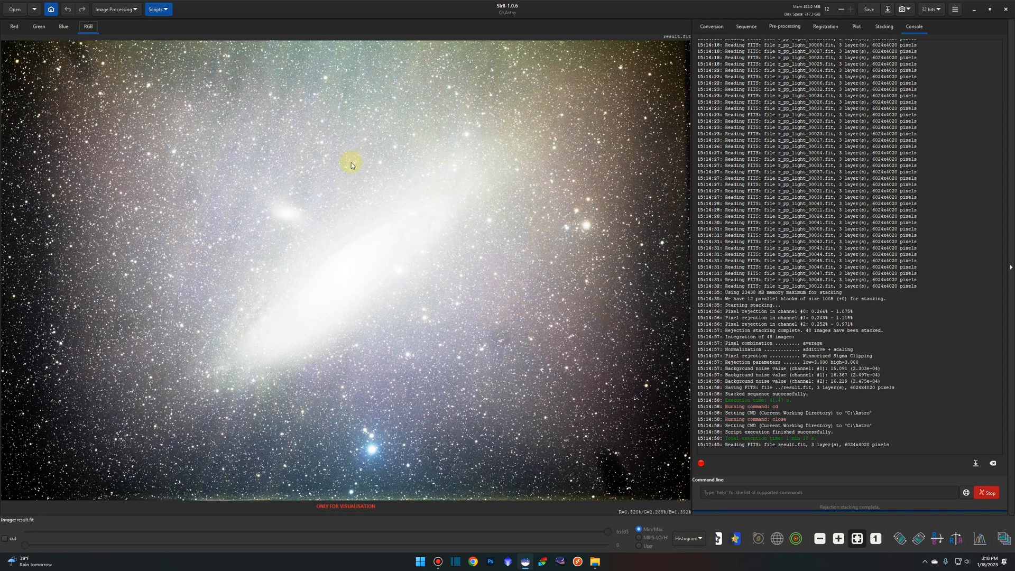
# Compare the AutoStretch and Histogram display modes on the RGB image, and leave it on AutoStretch
pyautogui.click(693, 538)
pyautogui.click(695, 515)
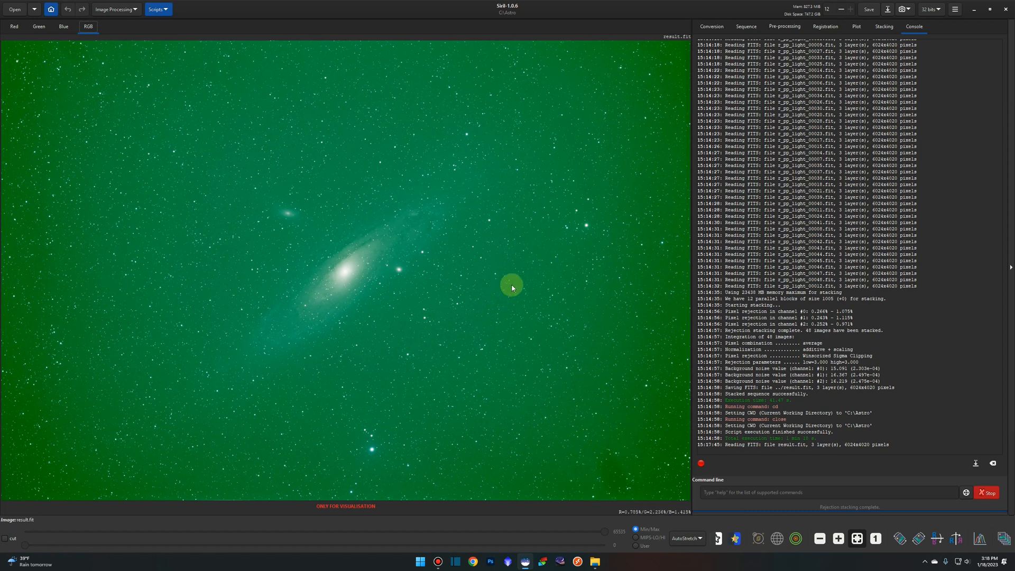
pyautogui.click(686, 538)
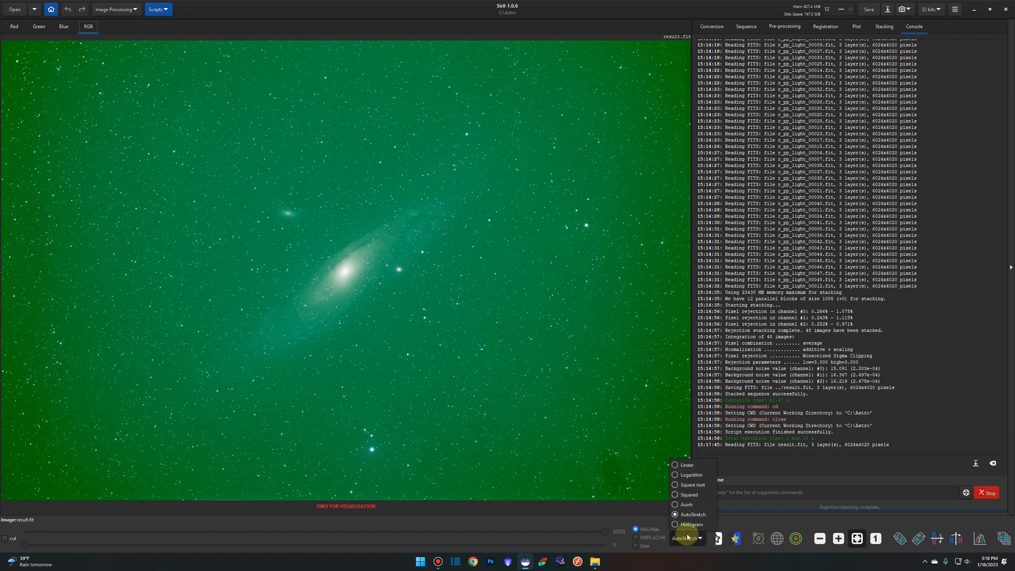
pyautogui.click(688, 526)
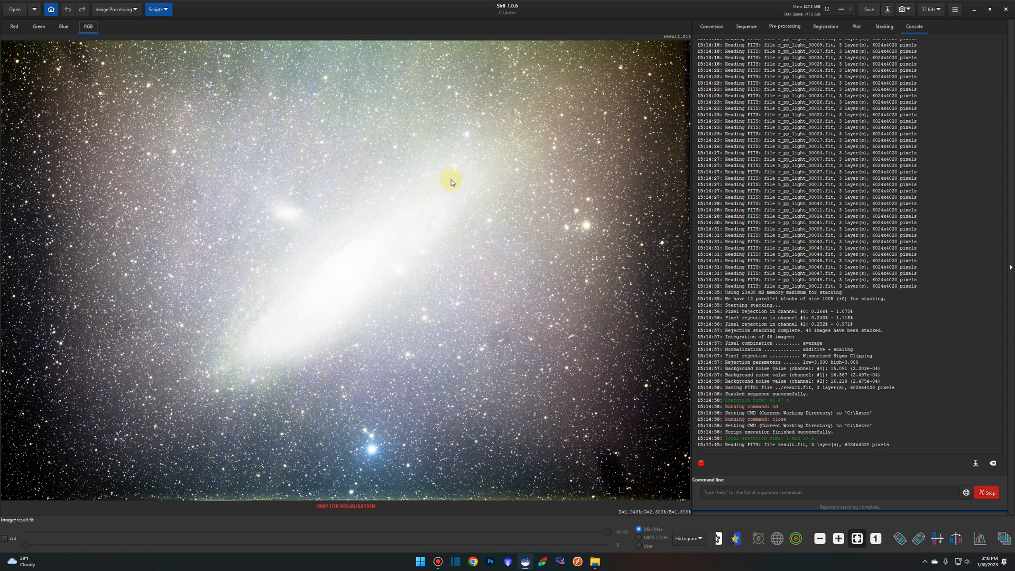
pyautogui.click(698, 538)
pyautogui.click(696, 515)
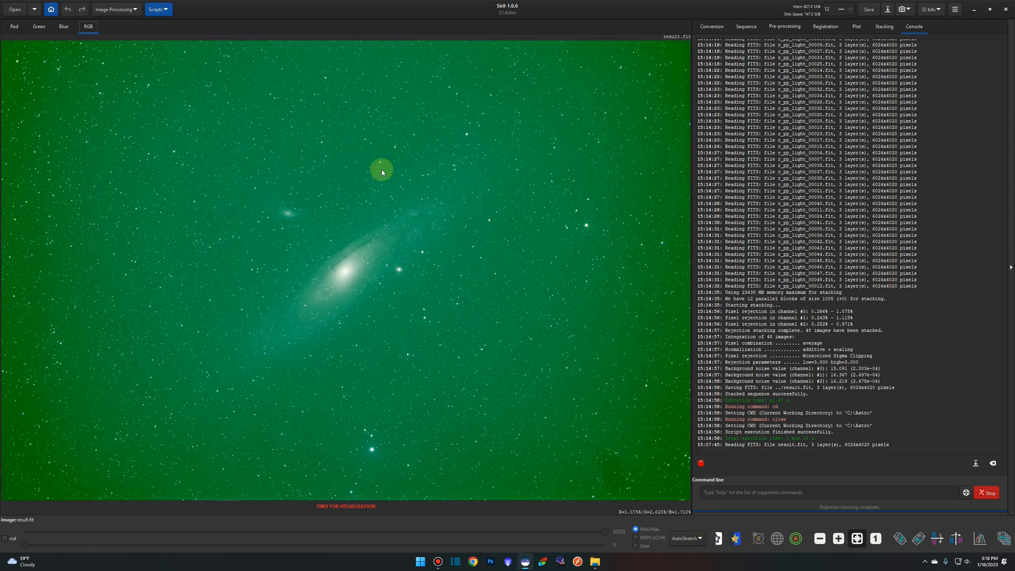
# Generate background samples with Background Extraction and compute the background using RBF interpolation and Subtraction, keeping the dialog clear of the image
pyautogui.click(120, 10)
pyautogui.click(107, 224)
pyautogui.moveTo(526, 155); pyautogui.dragTo(860, 106)
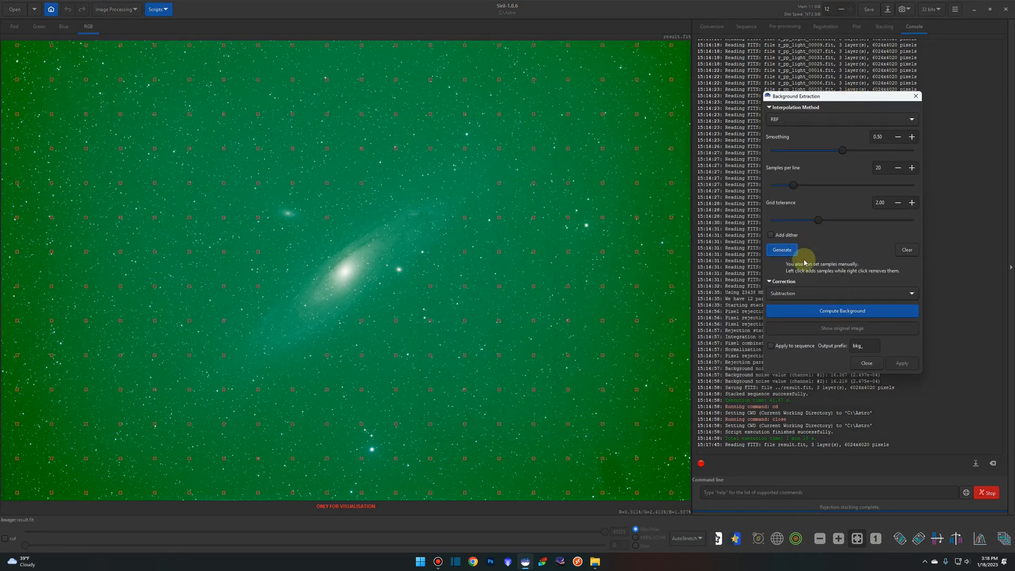
pyautogui.click(843, 312)
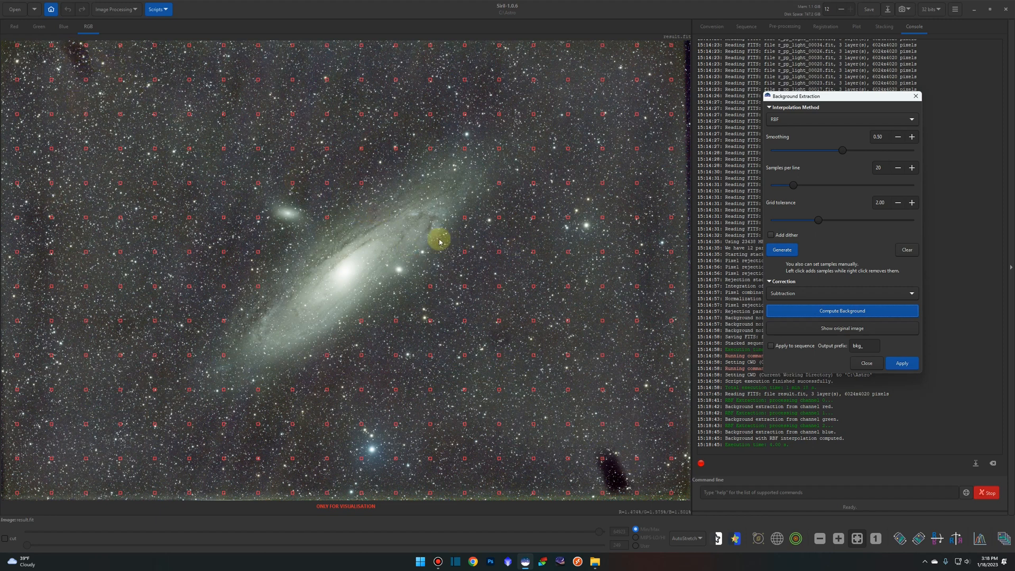
pyautogui.moveTo(824, 101); pyautogui.dragTo(758, 133)
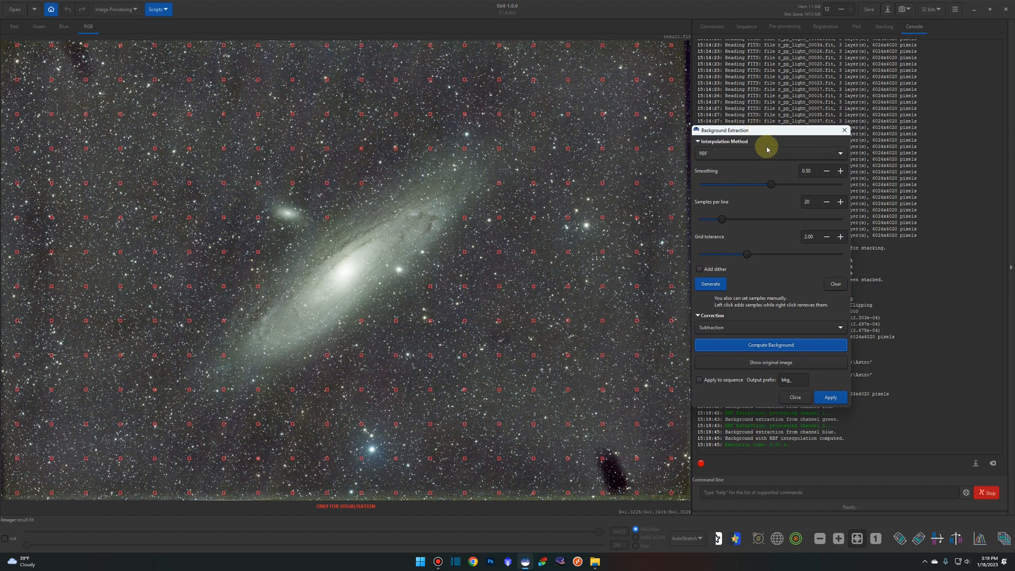
# Close Background Extraction without applying the correction and view the list of installed preprocessing scripts
pyautogui.click(796, 398)
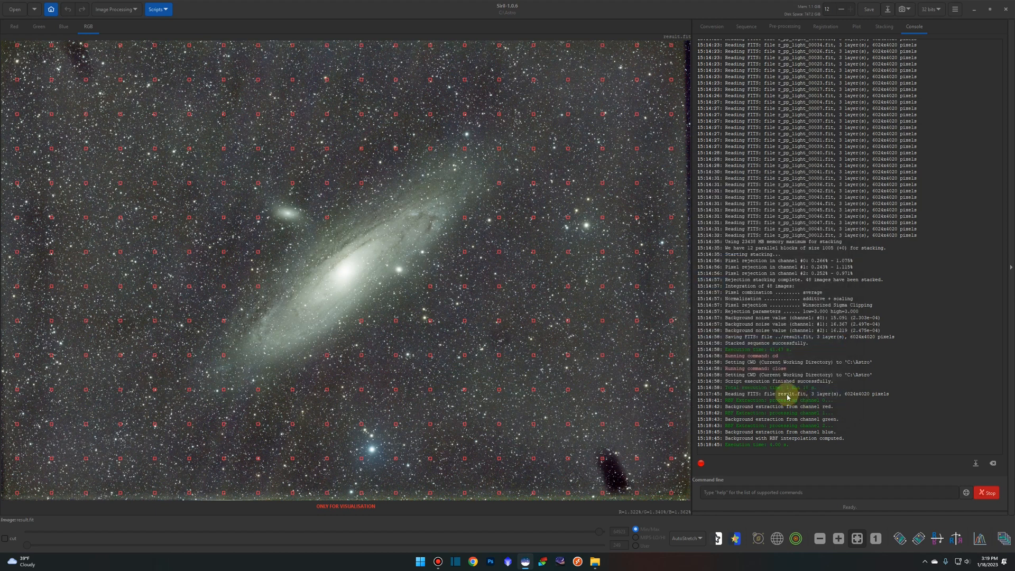
pyautogui.click(165, 9)
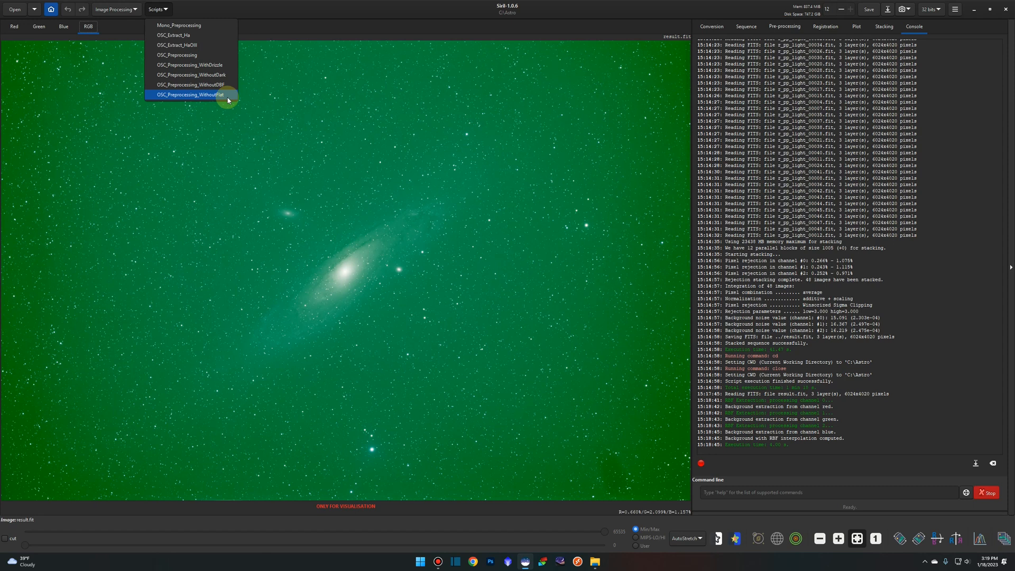
# Open the Get Scripts web page, review the descriptions of the color preprocessing scripts under Other scripts, and close the browser
pyautogui.click(955, 11)
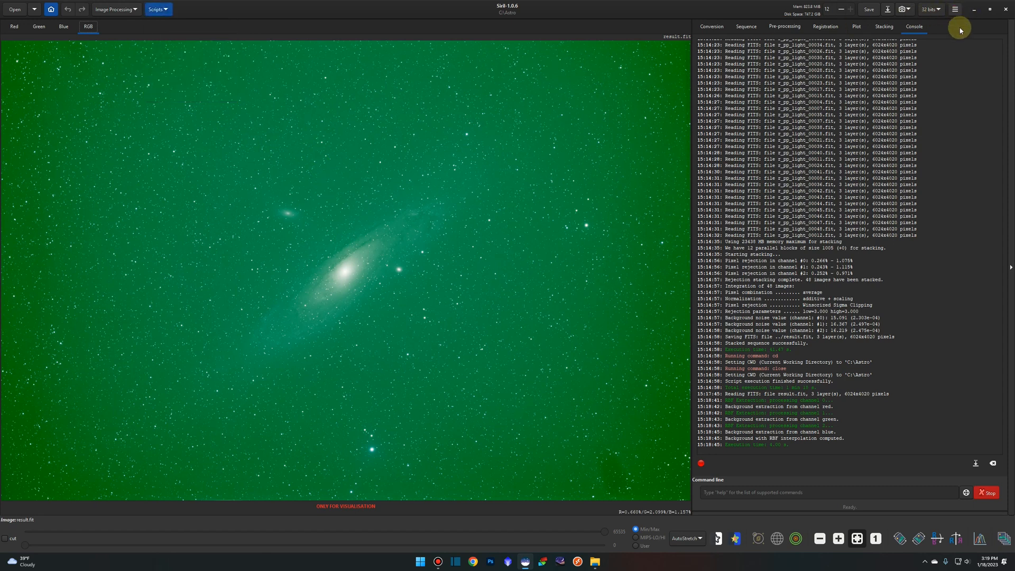
pyautogui.click(955, 11)
pyautogui.click(964, 74)
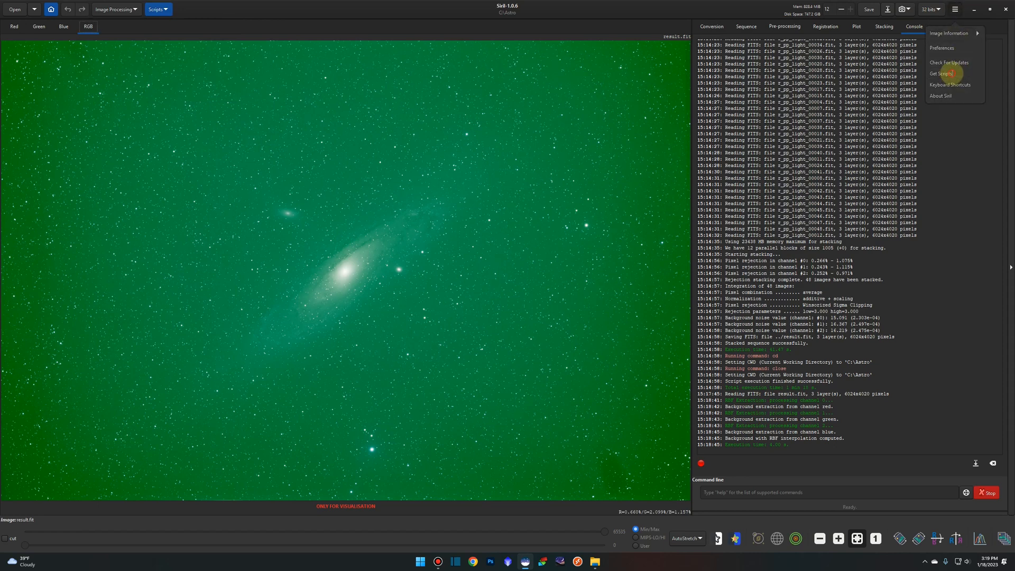
pyautogui.scroll(-20, 485, 323)
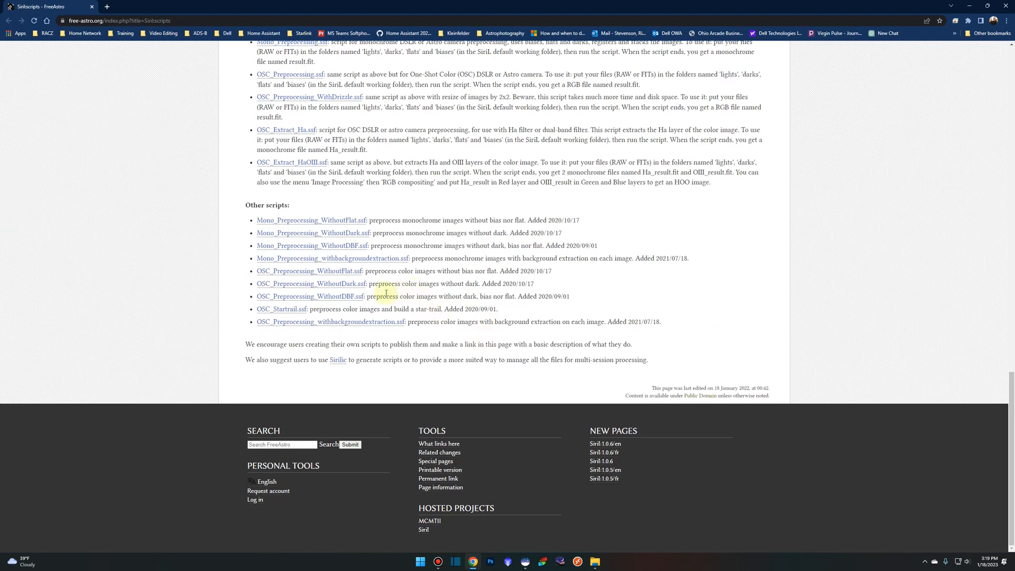
pyautogui.moveTo(421, 285); pyautogui.dragTo(559, 273)
pyautogui.click(558, 274)
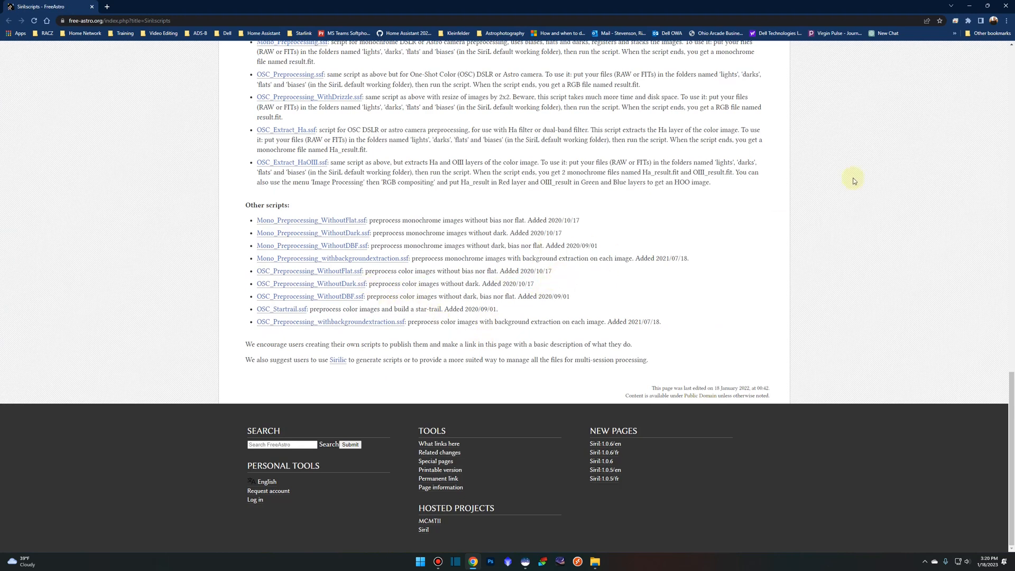
pyautogui.click(1006, 6)
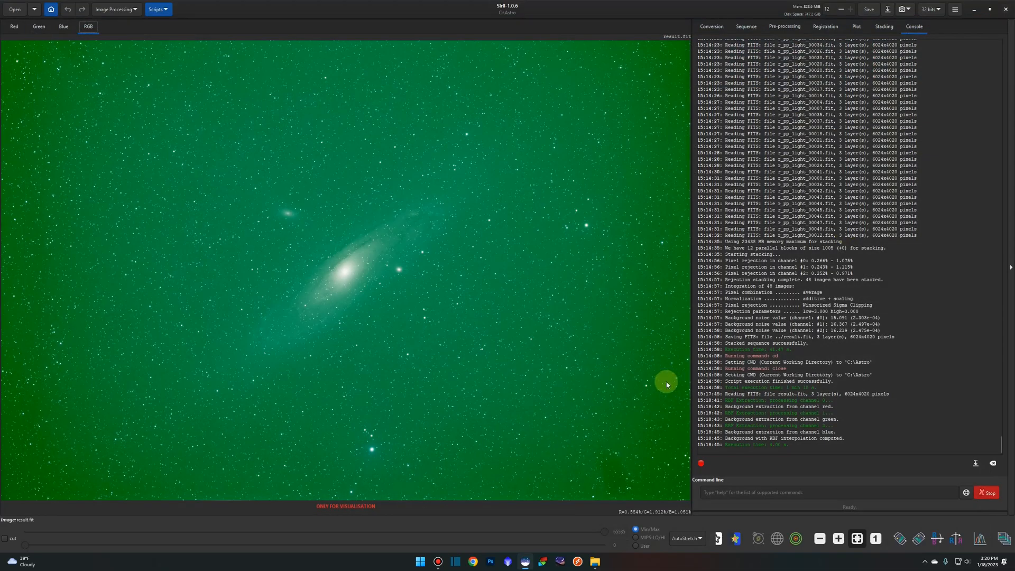